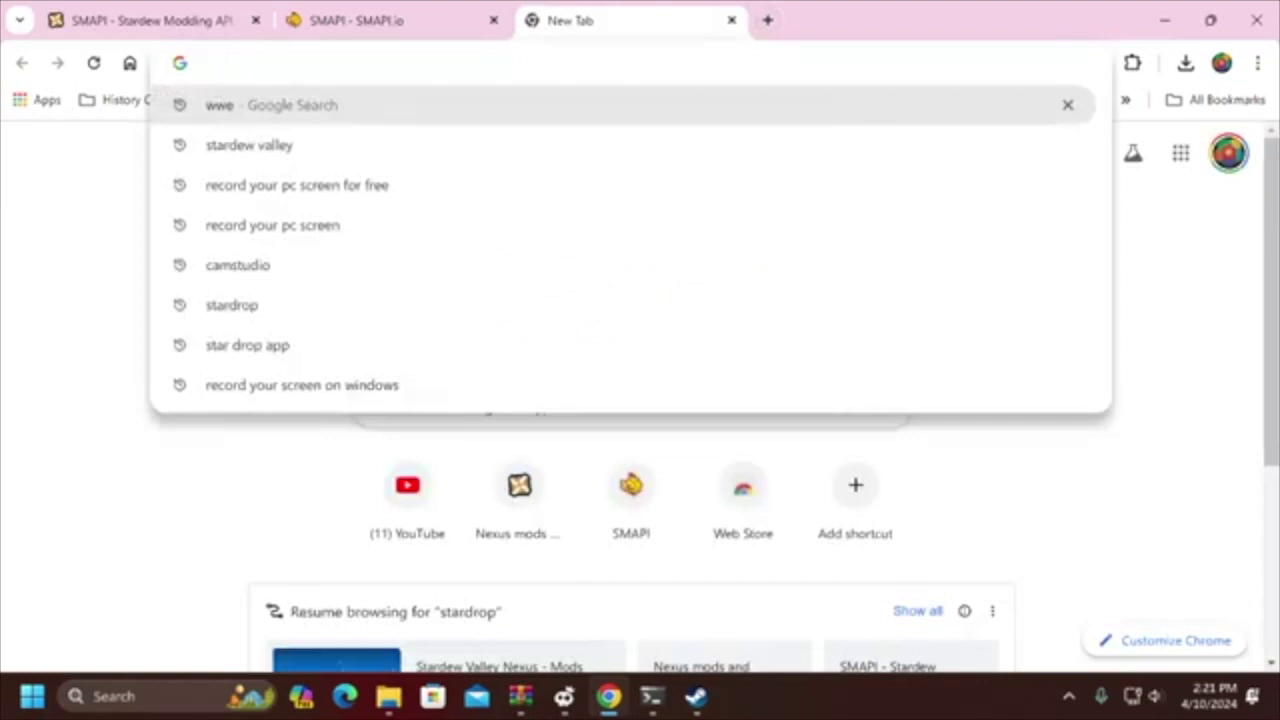
- Search the web for winrar and open the Download page of the official WinRAR site
type("win")
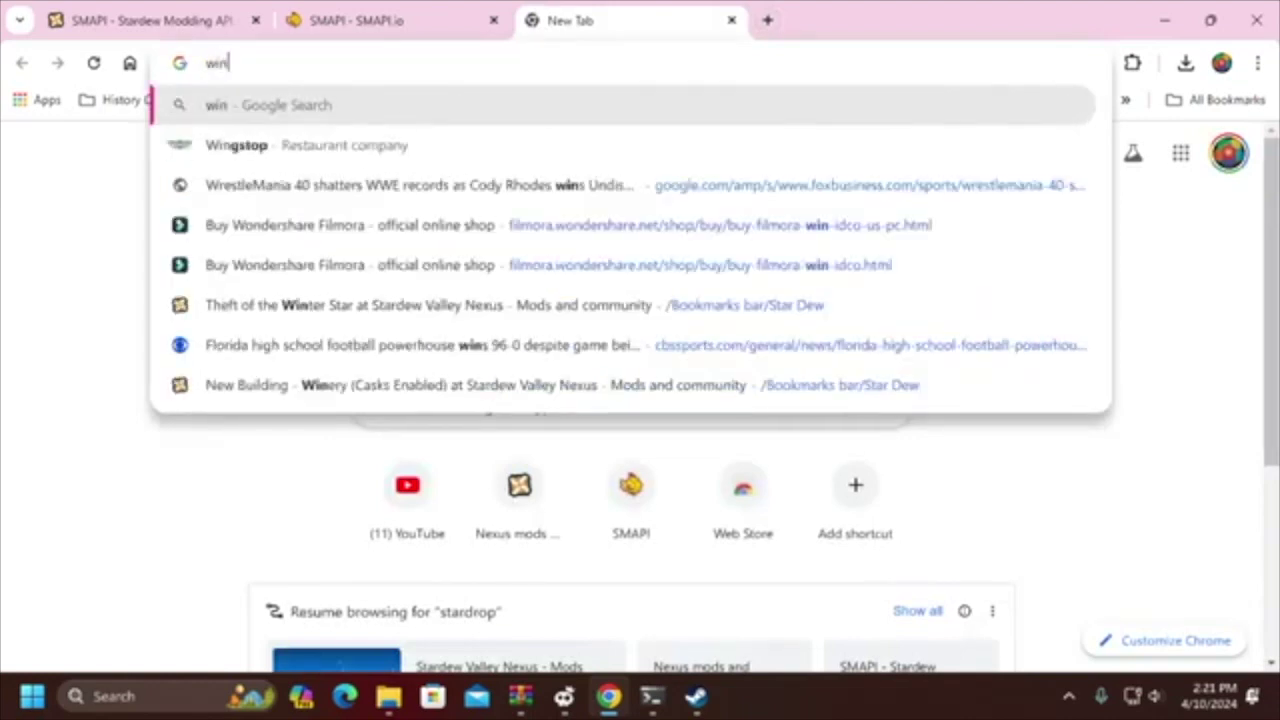
type("rar")
key("Return")
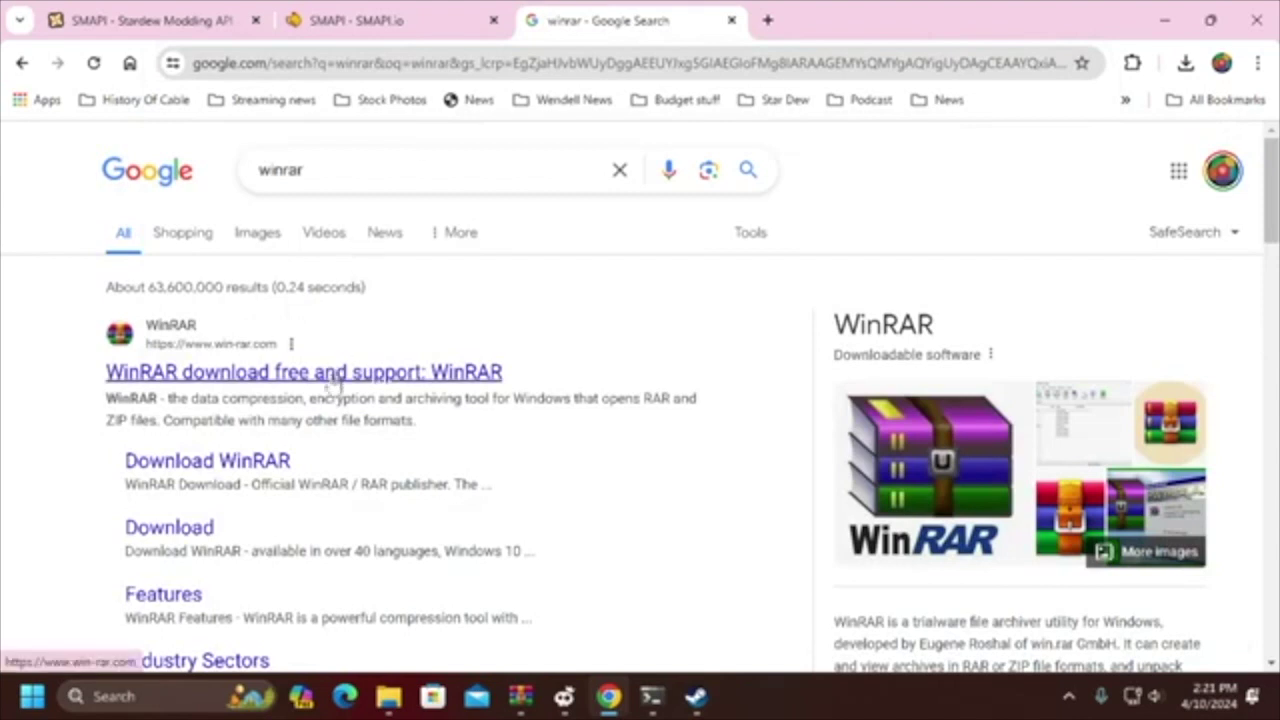
left_click(145, 529)
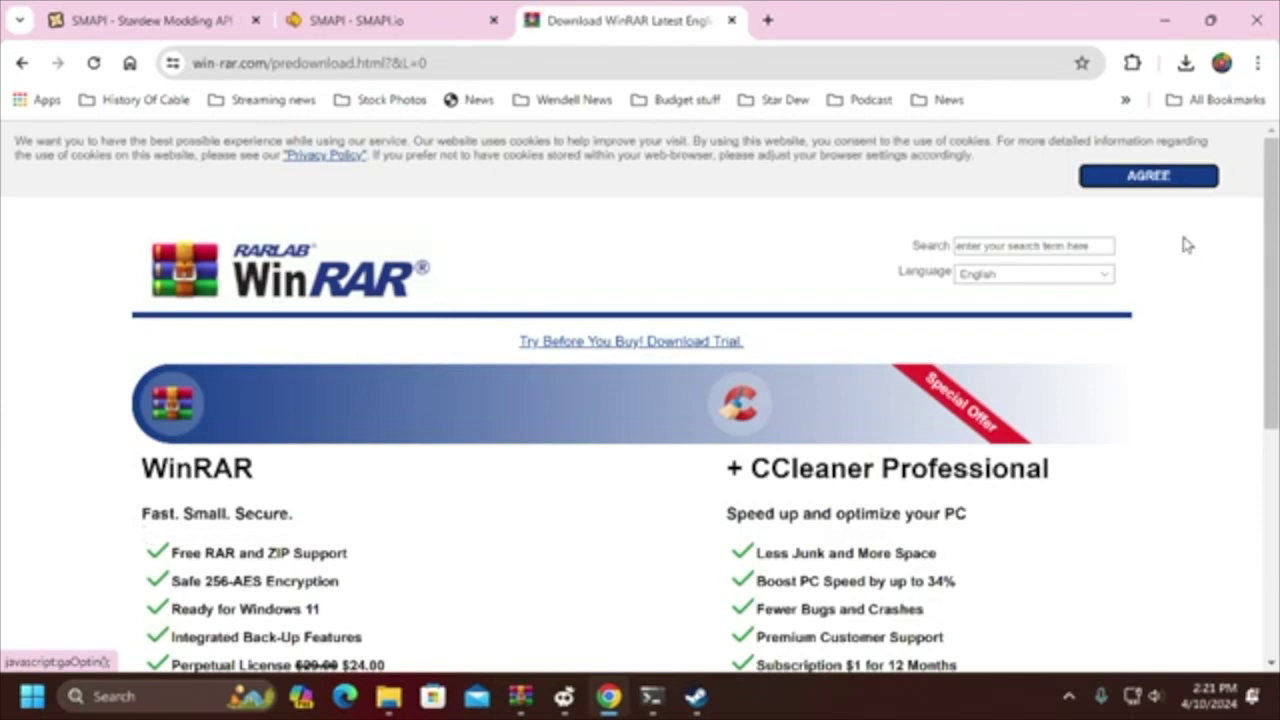
- Accept the site's cookie notice and download WinRAR 64 bit
left_click(1134, 178)
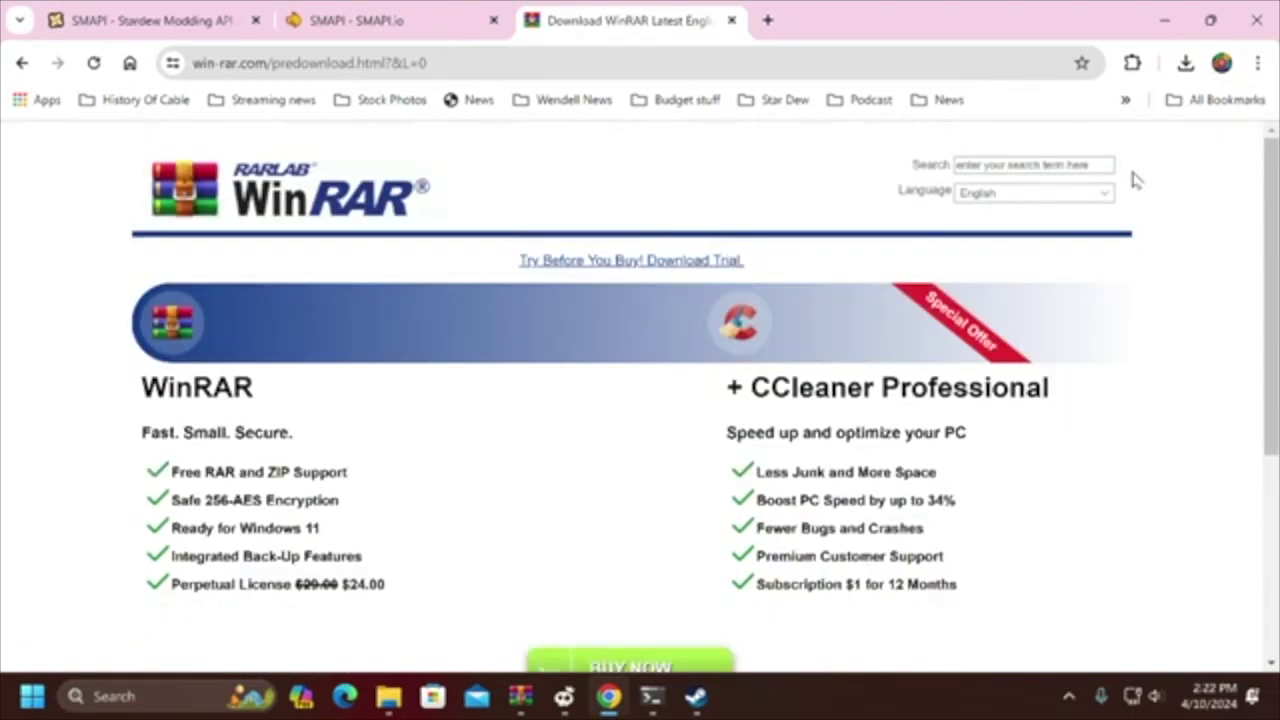
left_click_drag(1275, 178, 1245, 385)
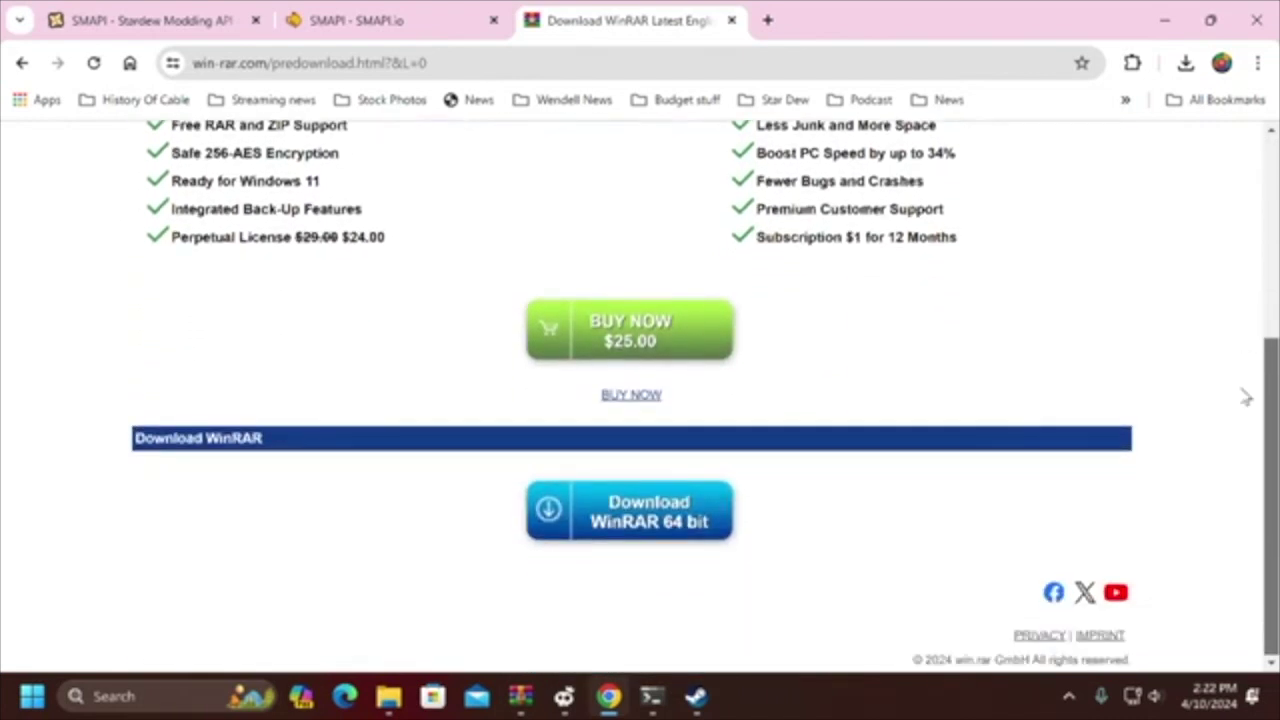
left_click(617, 535)
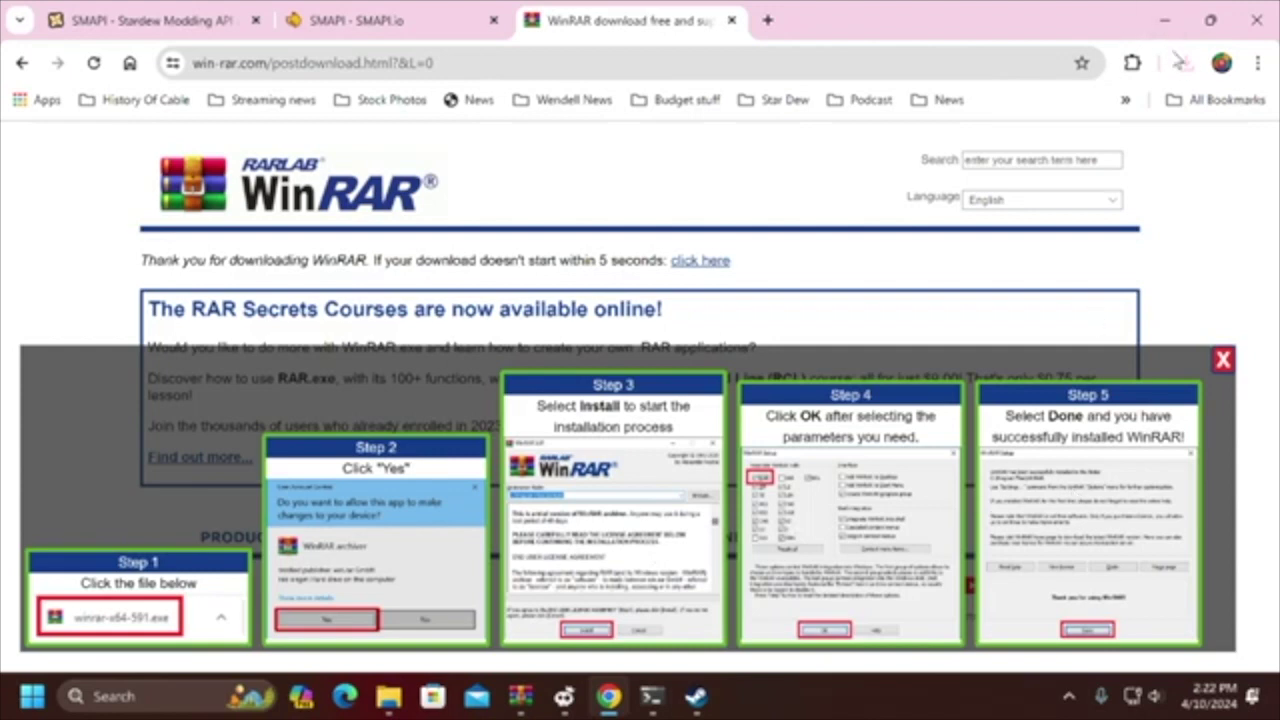
- Run the downloaded winrar-x64-700.exe installer and allow it to make changes to the device
left_click(1186, 63)
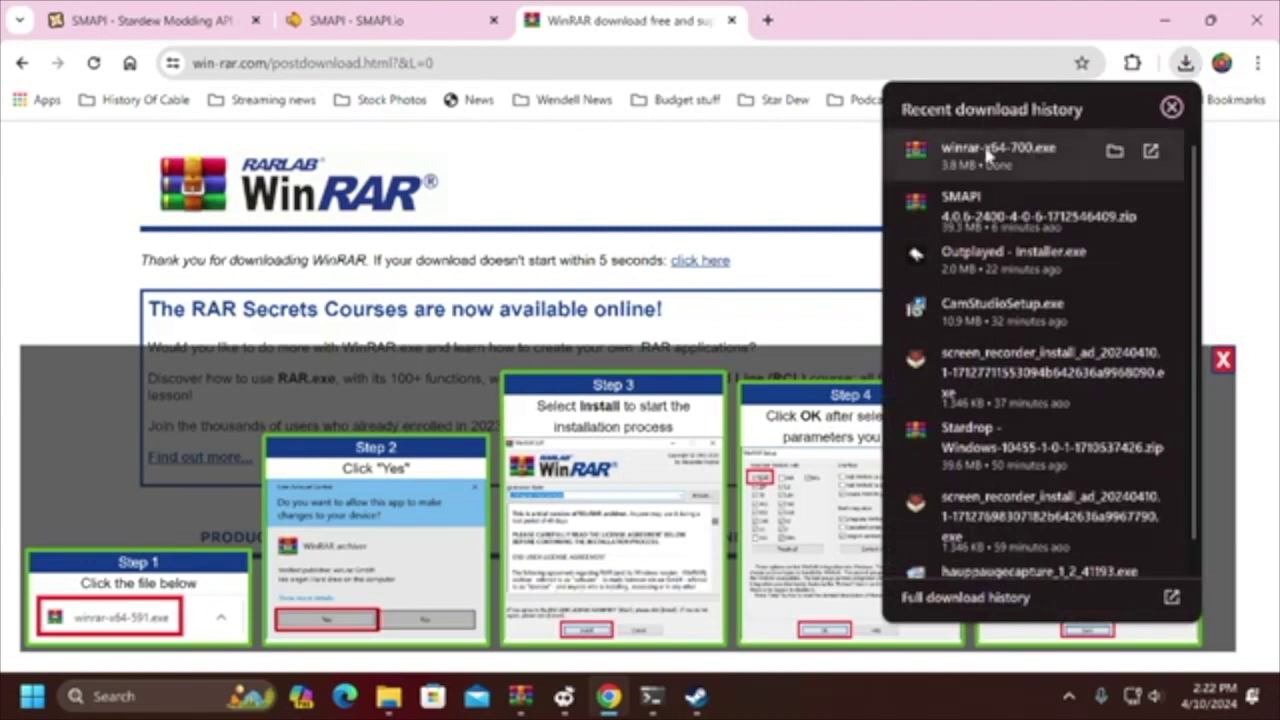
left_click(987, 150)
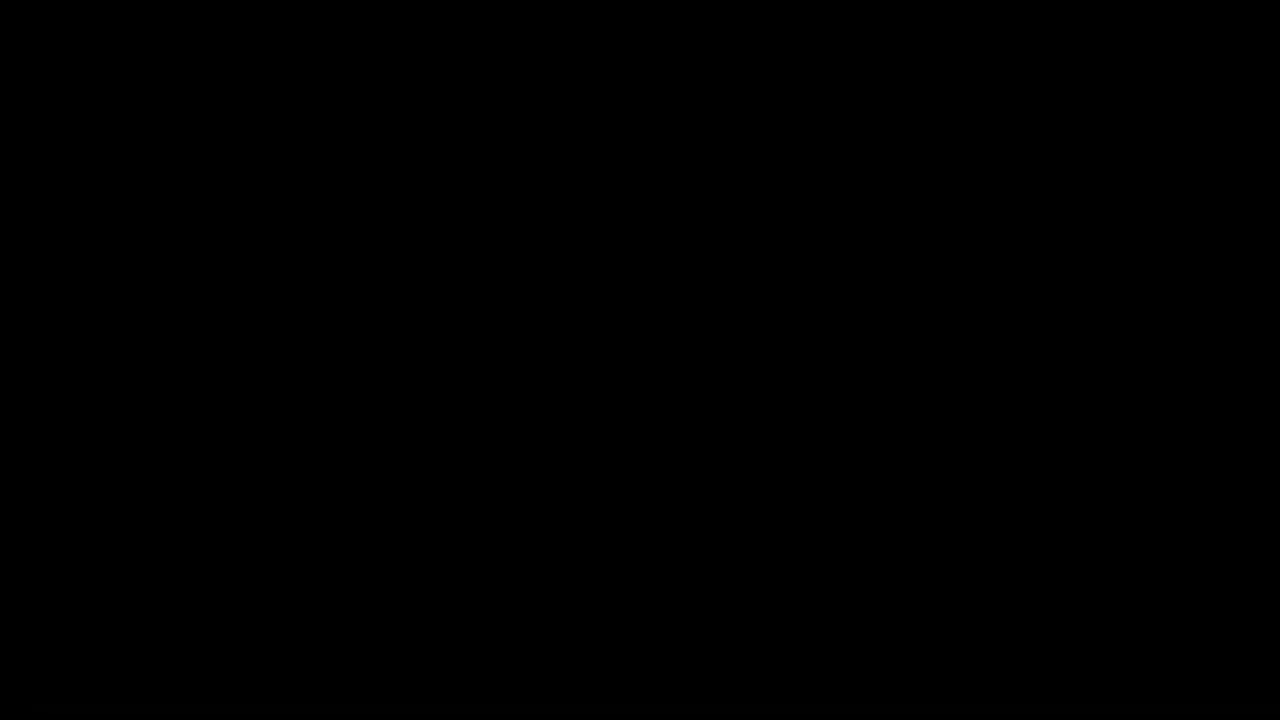
left_click(555, 518)
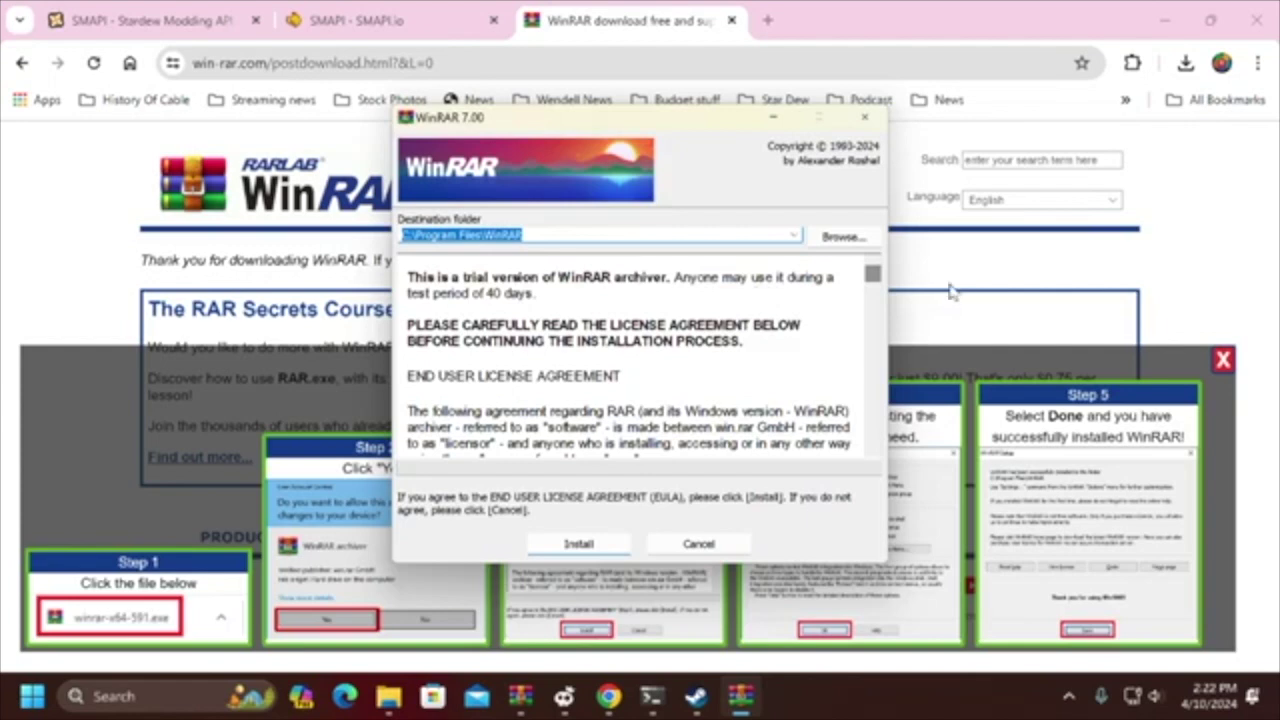
- Read the WinRAR license agreement through to its end and close the installer without installing
left_click(872, 276)
left_click_drag(872, 276, 860, 458)
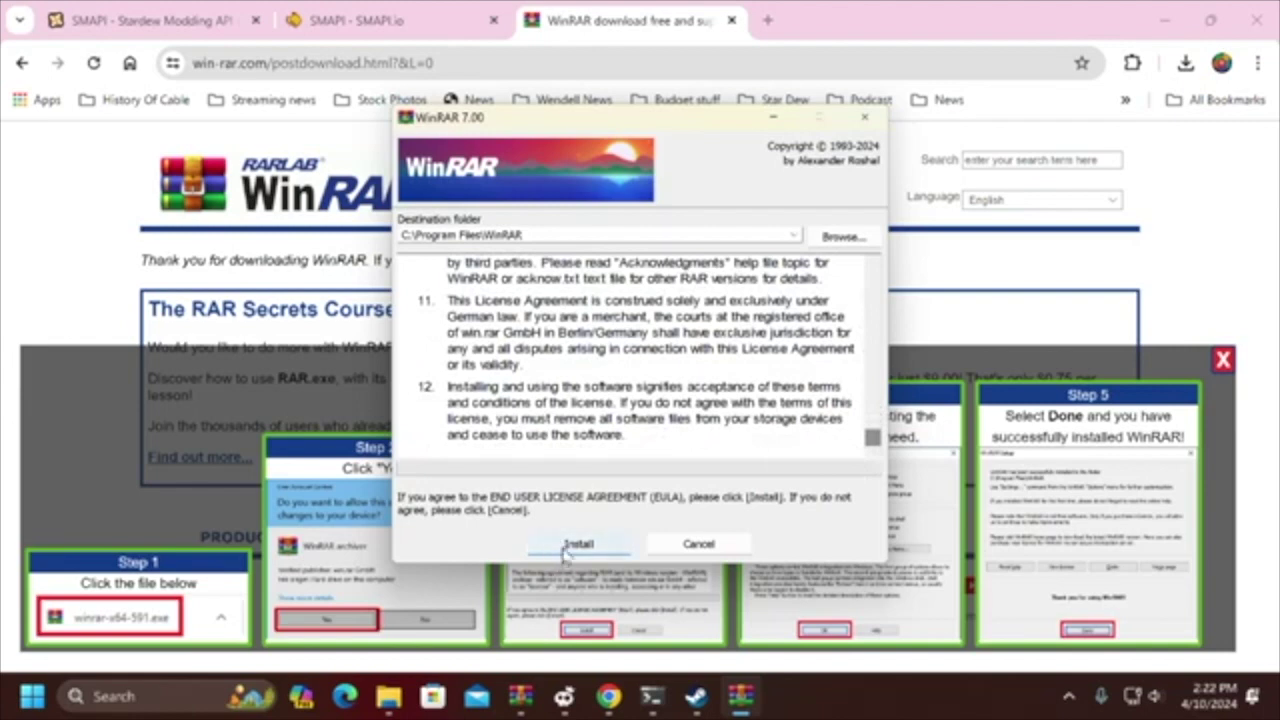
left_click(866, 119)
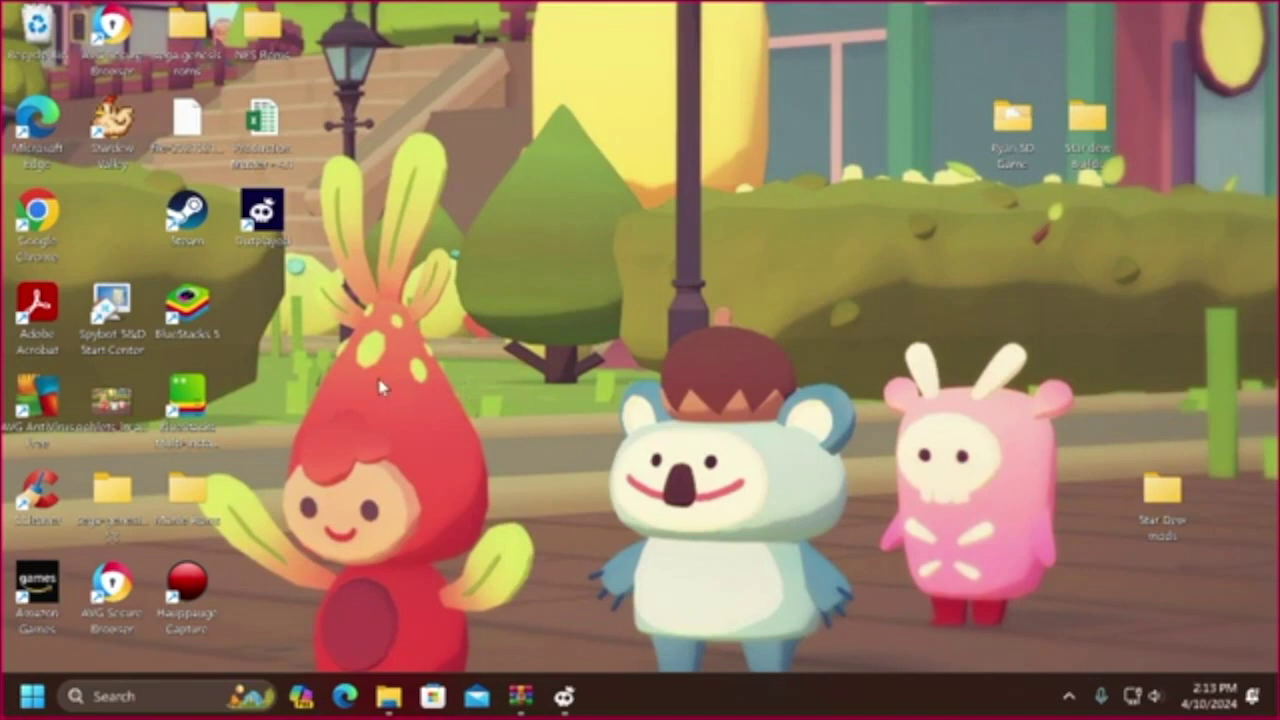
- Open Google Chrome, go to nexusmods.com, and check the account menu of the signed-in profile
double_click(35, 212)
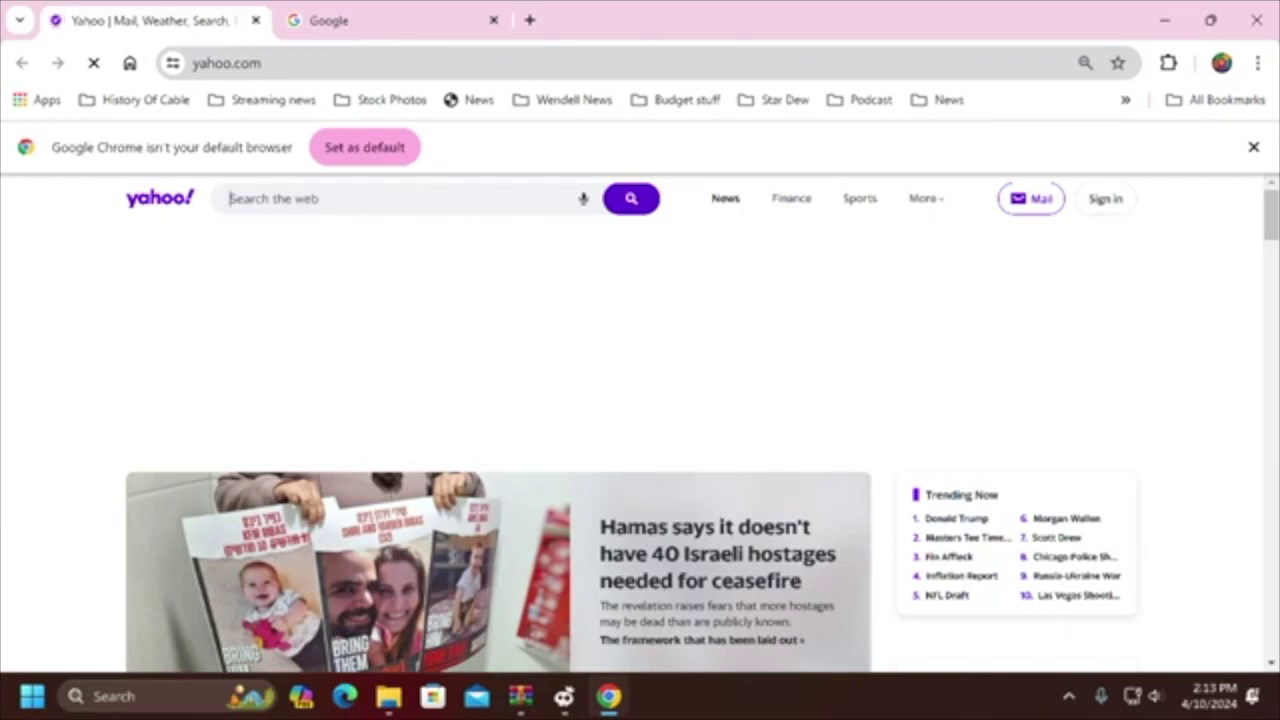
left_click(226, 62)
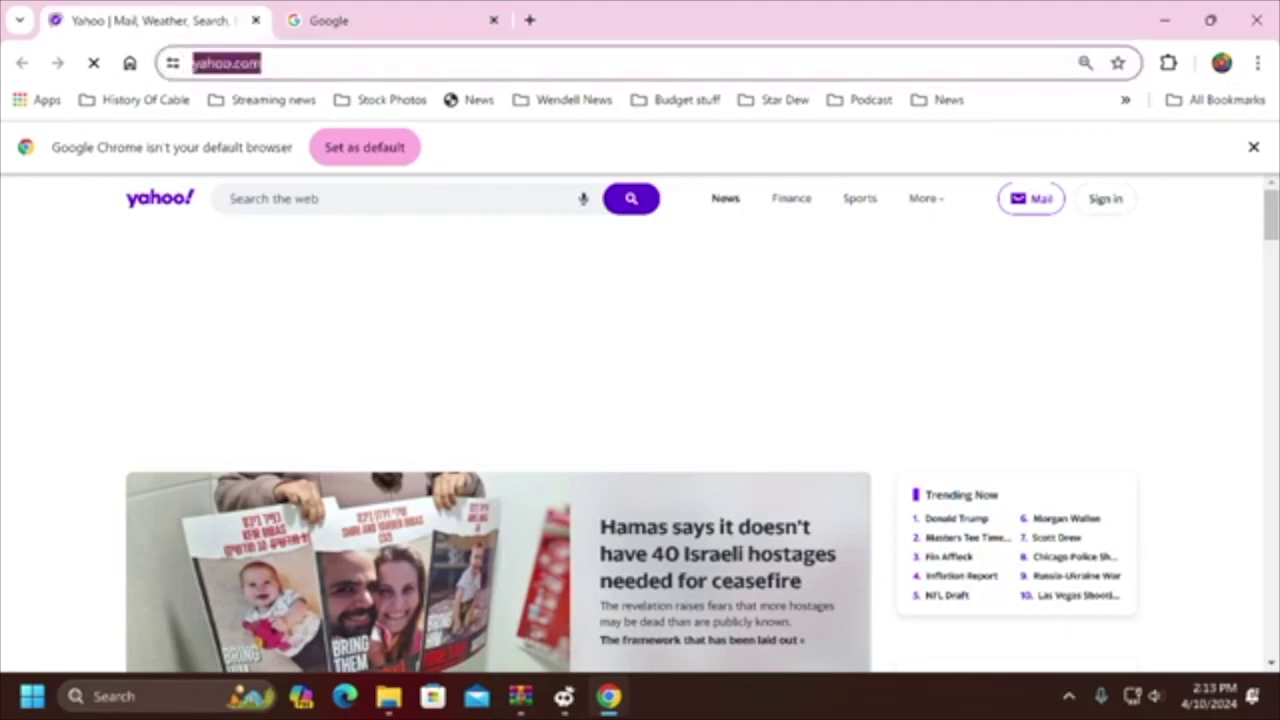
type("nexusmods")
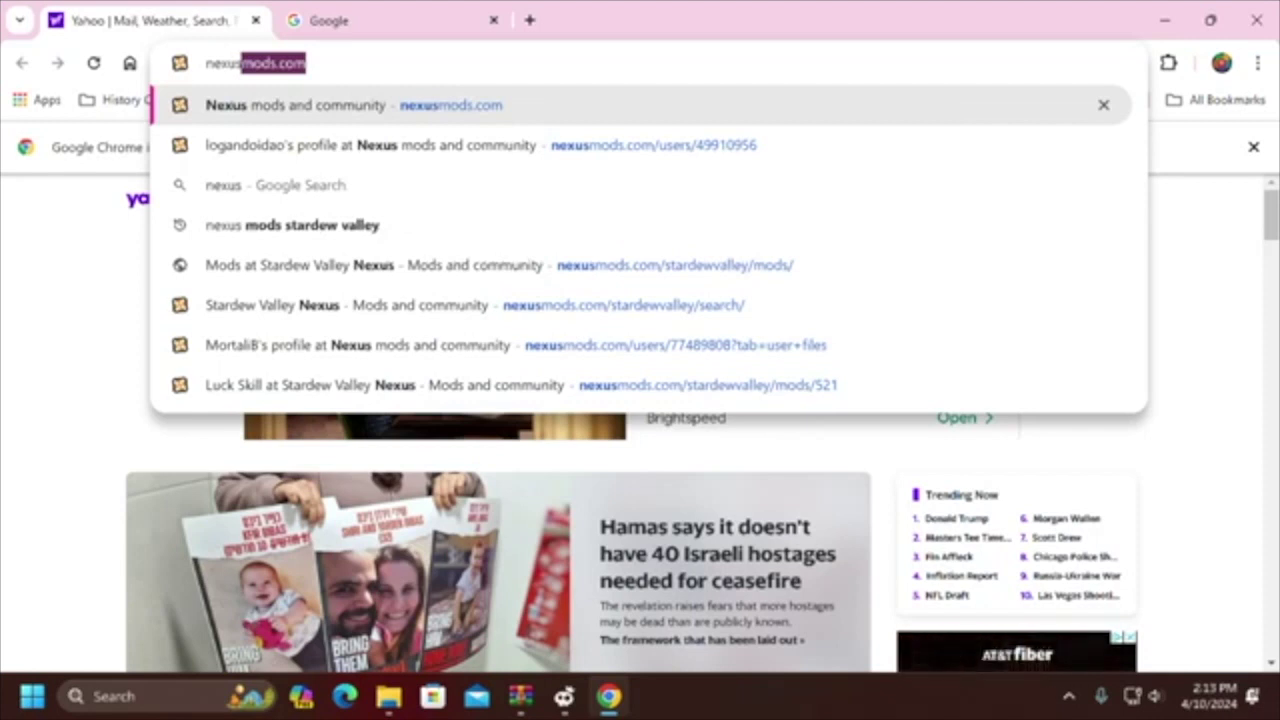
key("End")
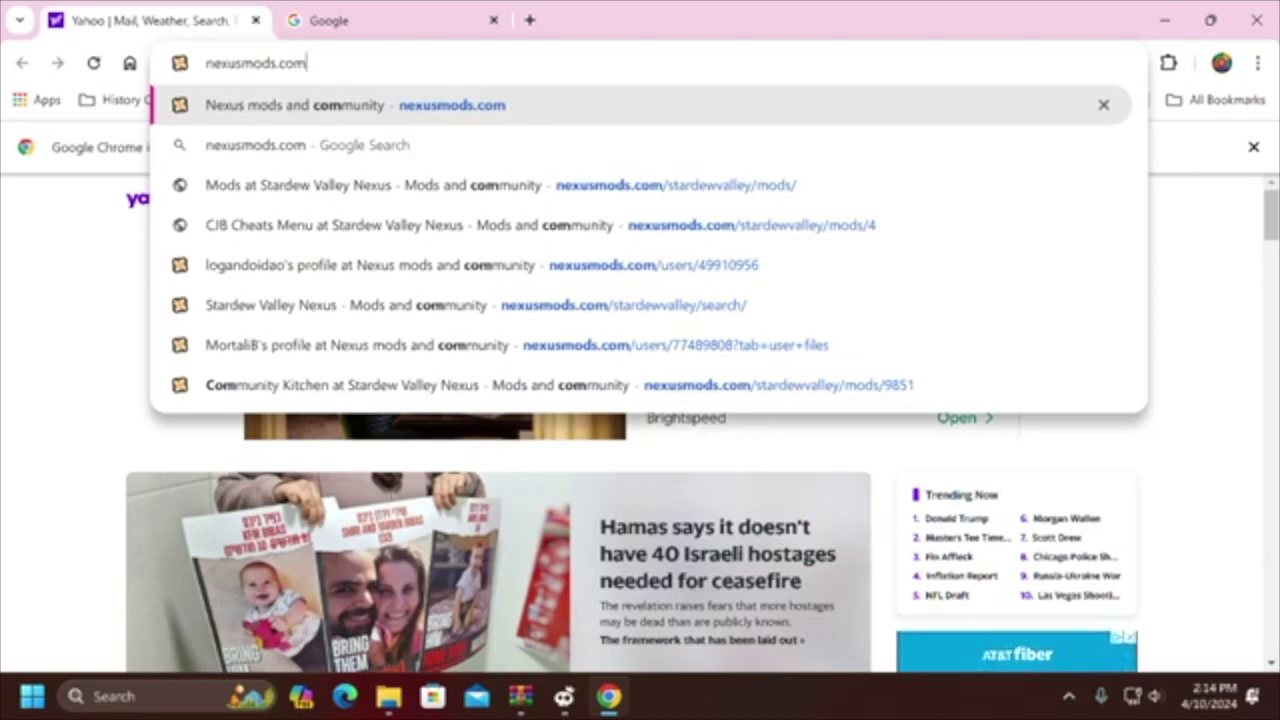
key("Return")
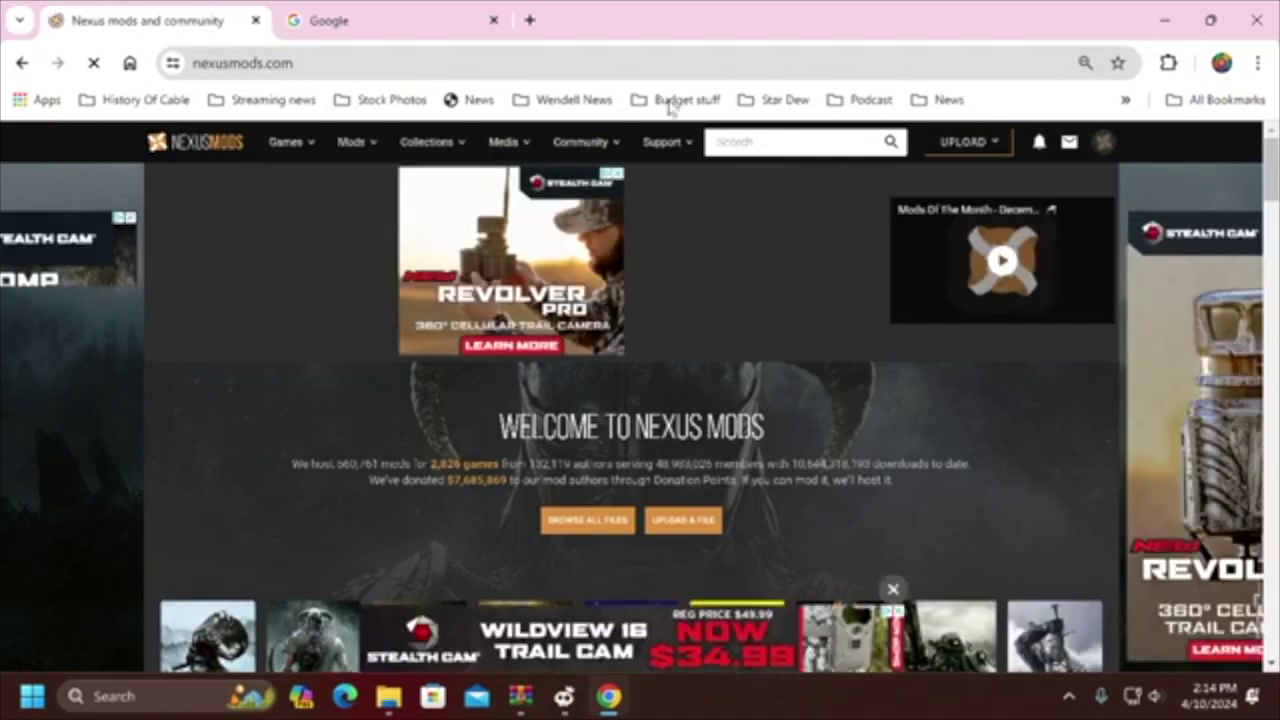
left_click(1104, 146)
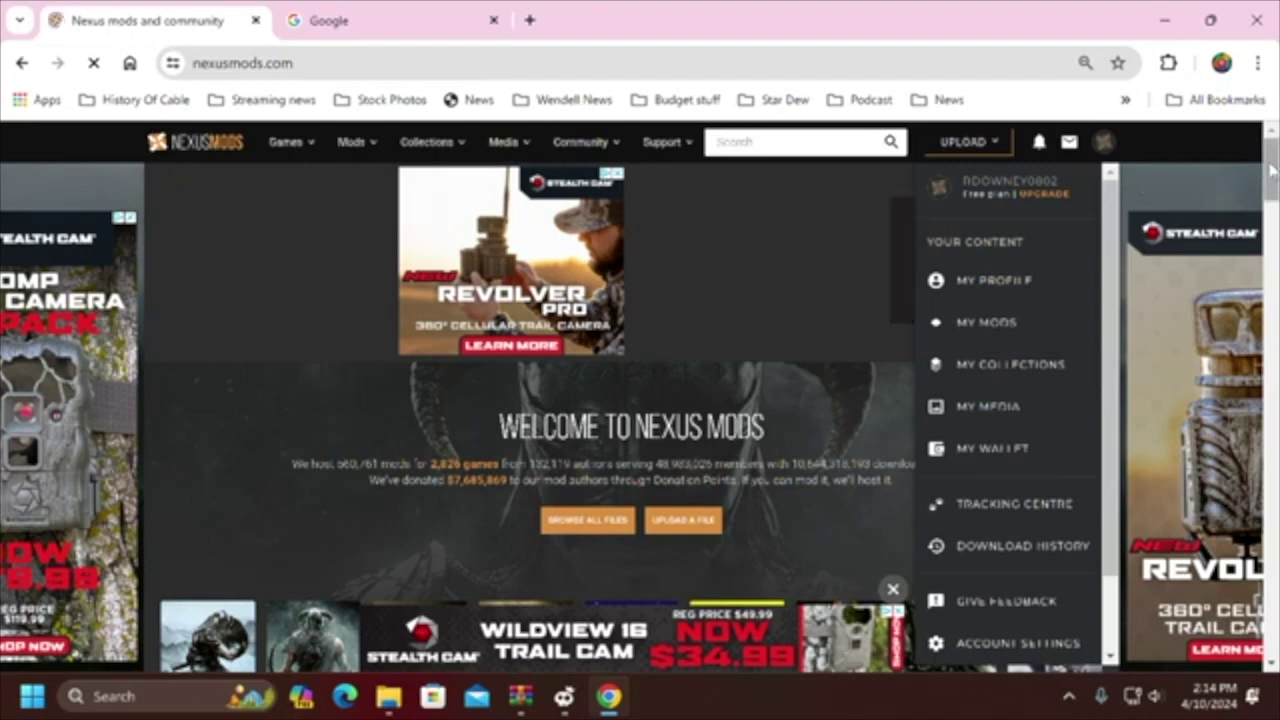
left_click(1102, 142)
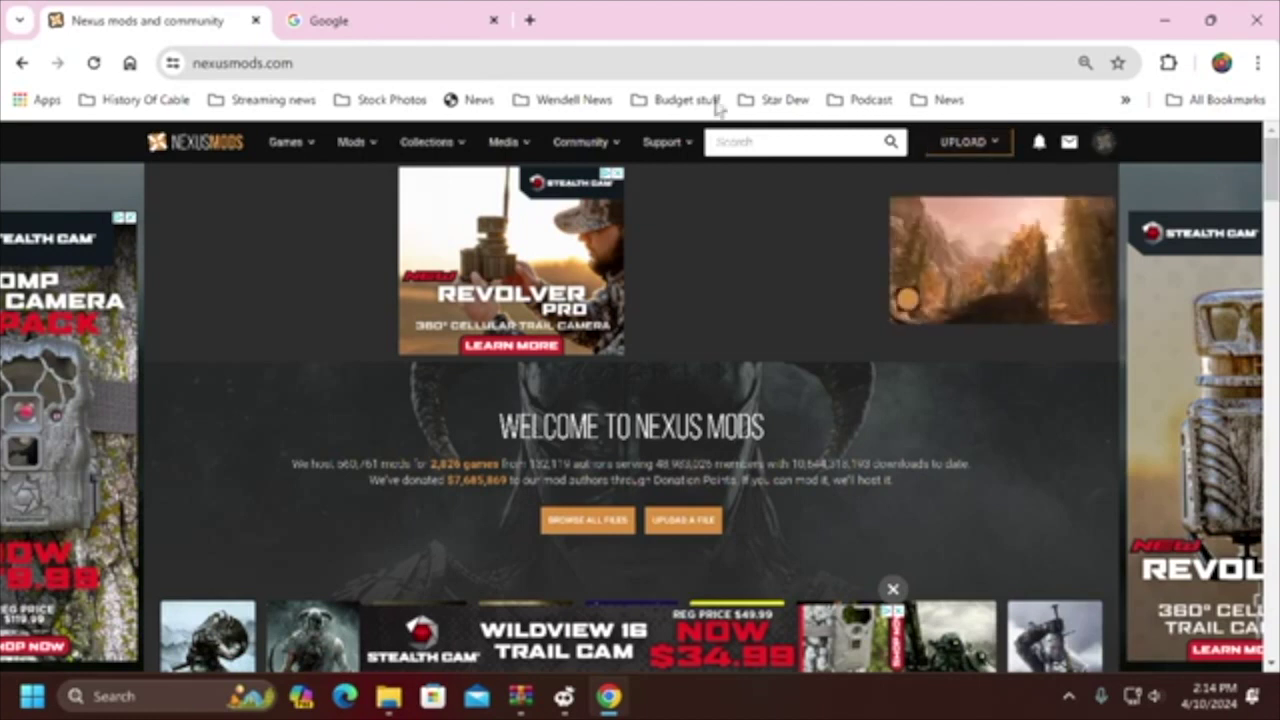
- Load the smapi.io website in place of the open Google page
left_click(350, 27)
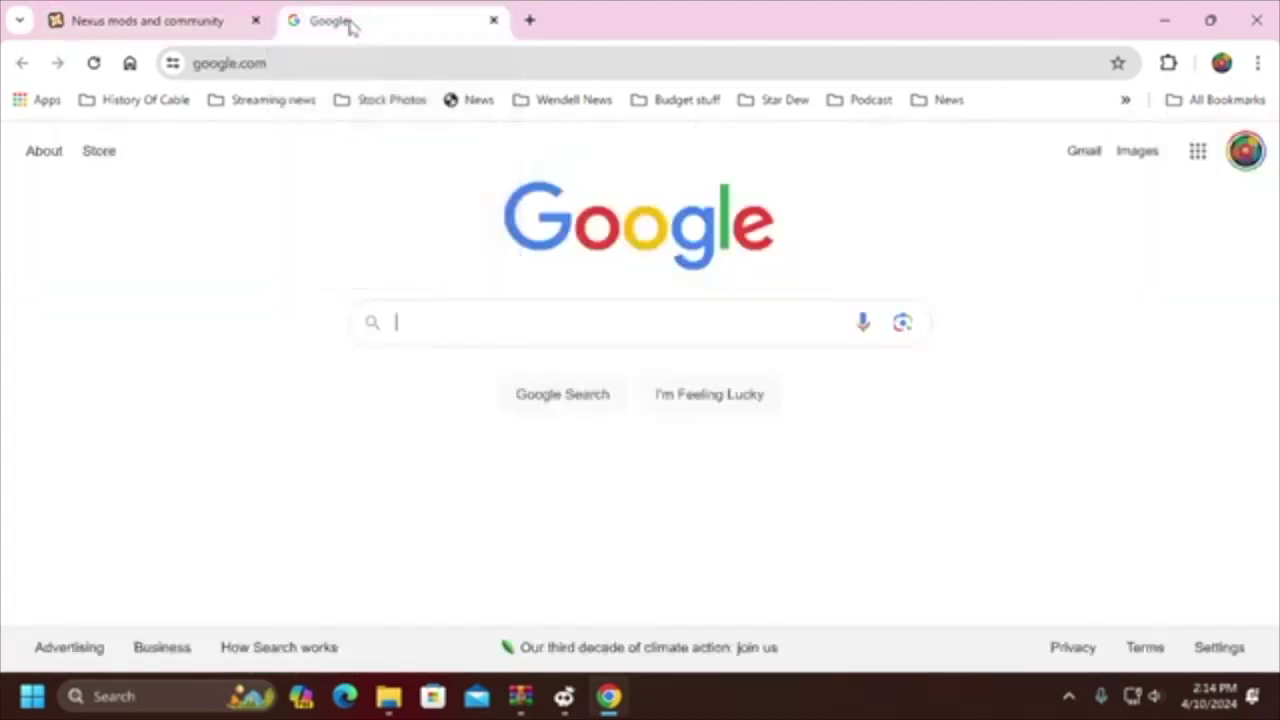
left_click(358, 62)
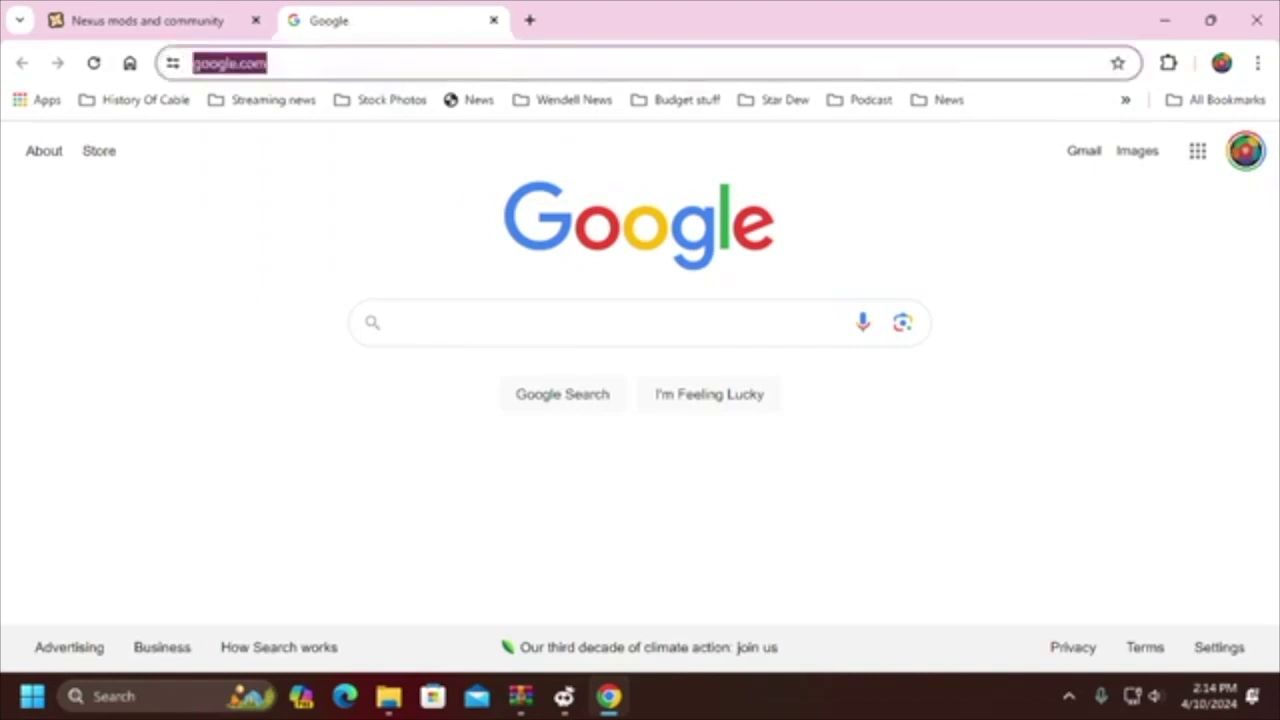
type("smapi")
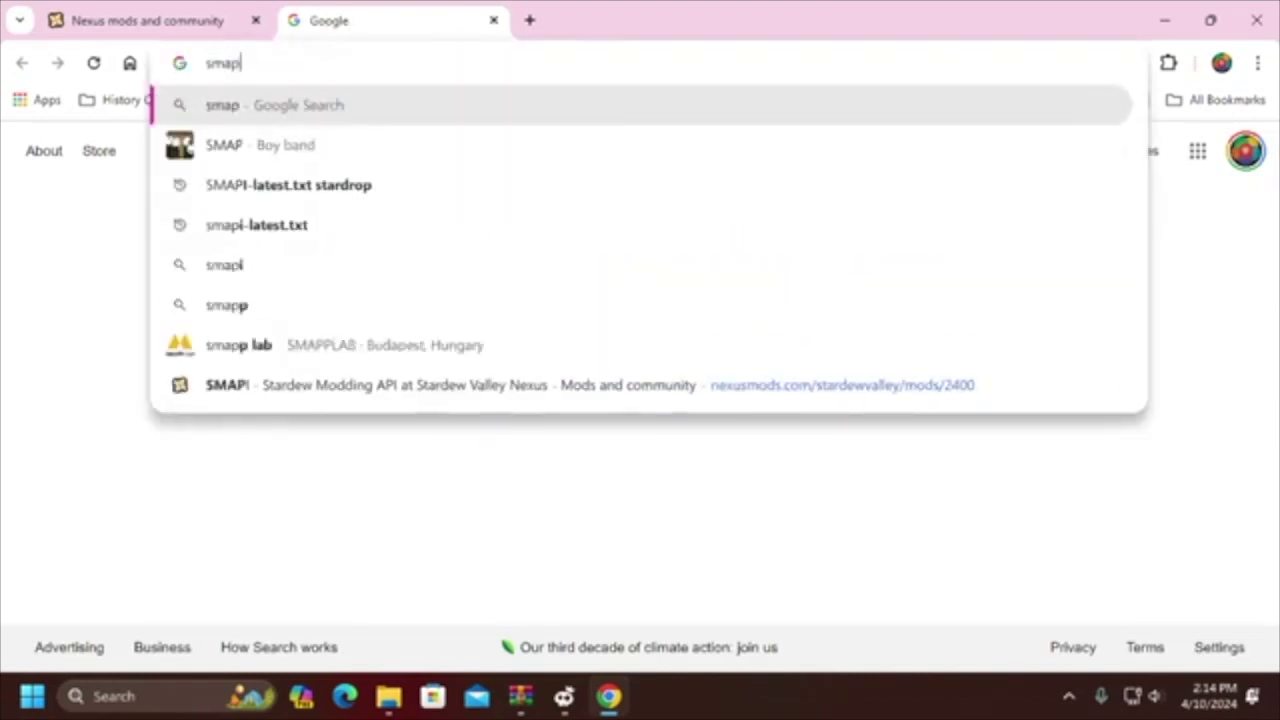
type(".io")
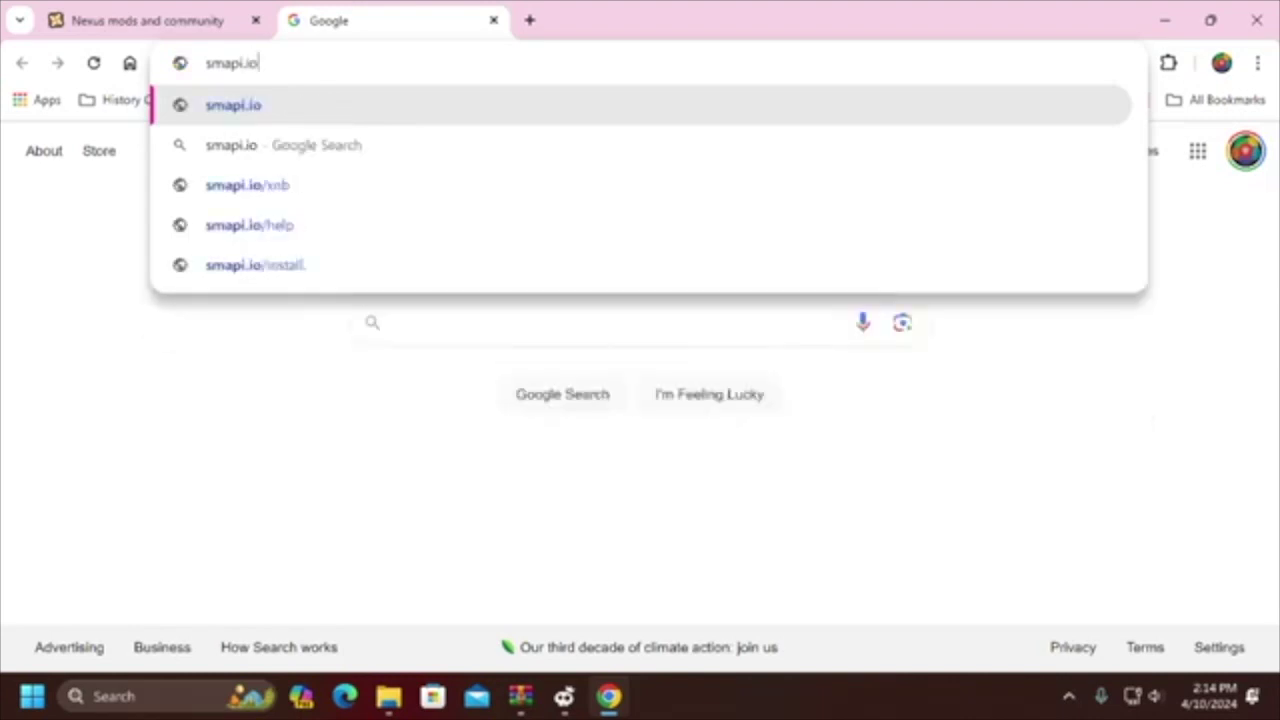
left_click(254, 108)
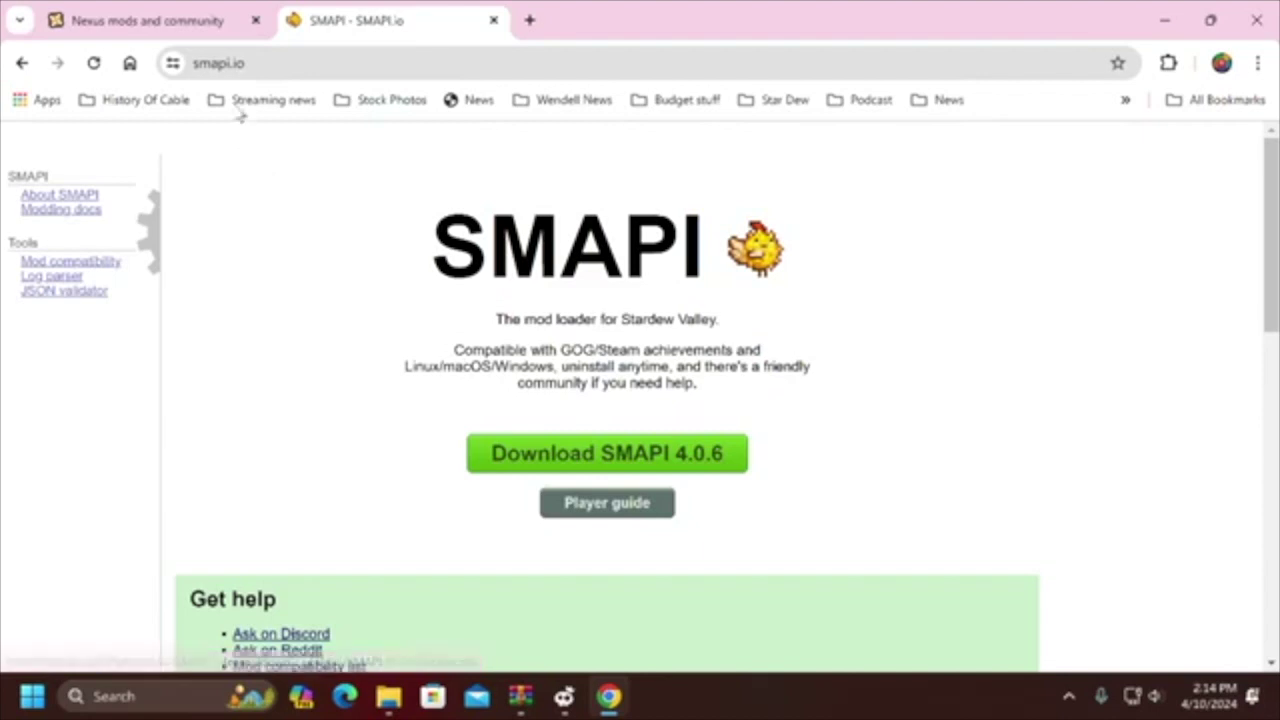
- Search Nexus Mods for SMAPI and open the SMAPI - Stardew Modding API mod page
left_click(202, 37)
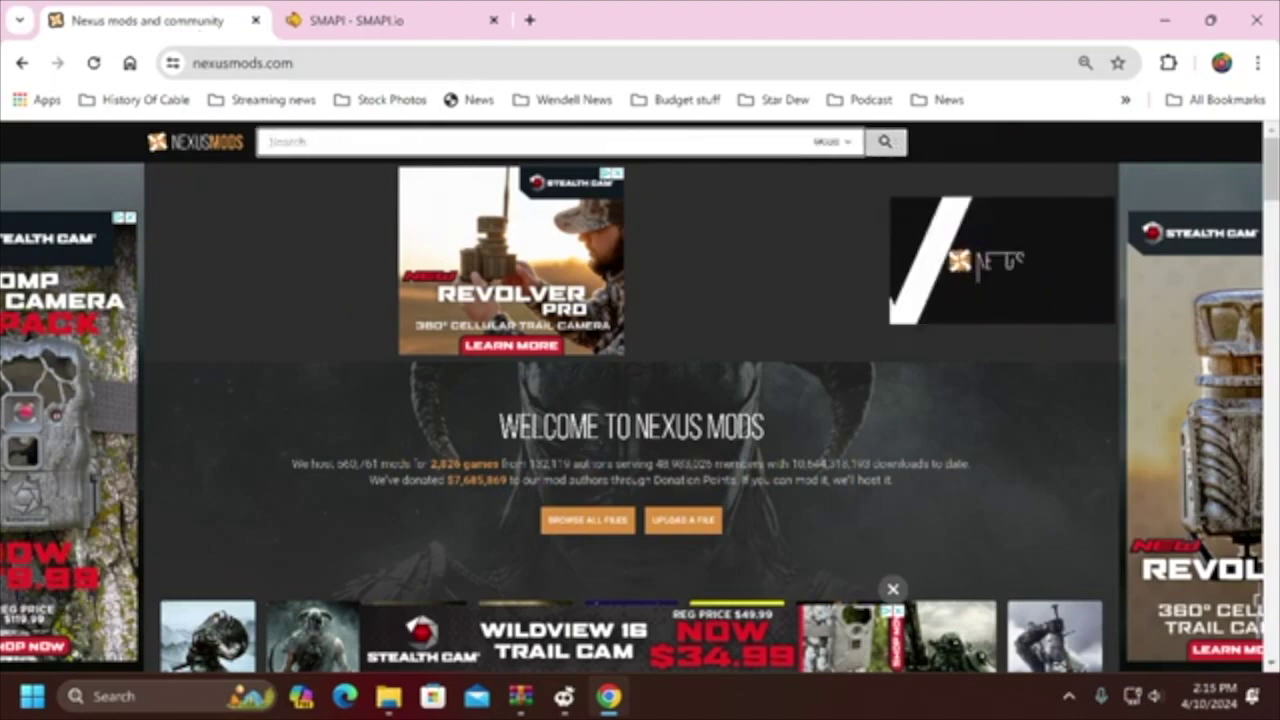
type("sMAPI")
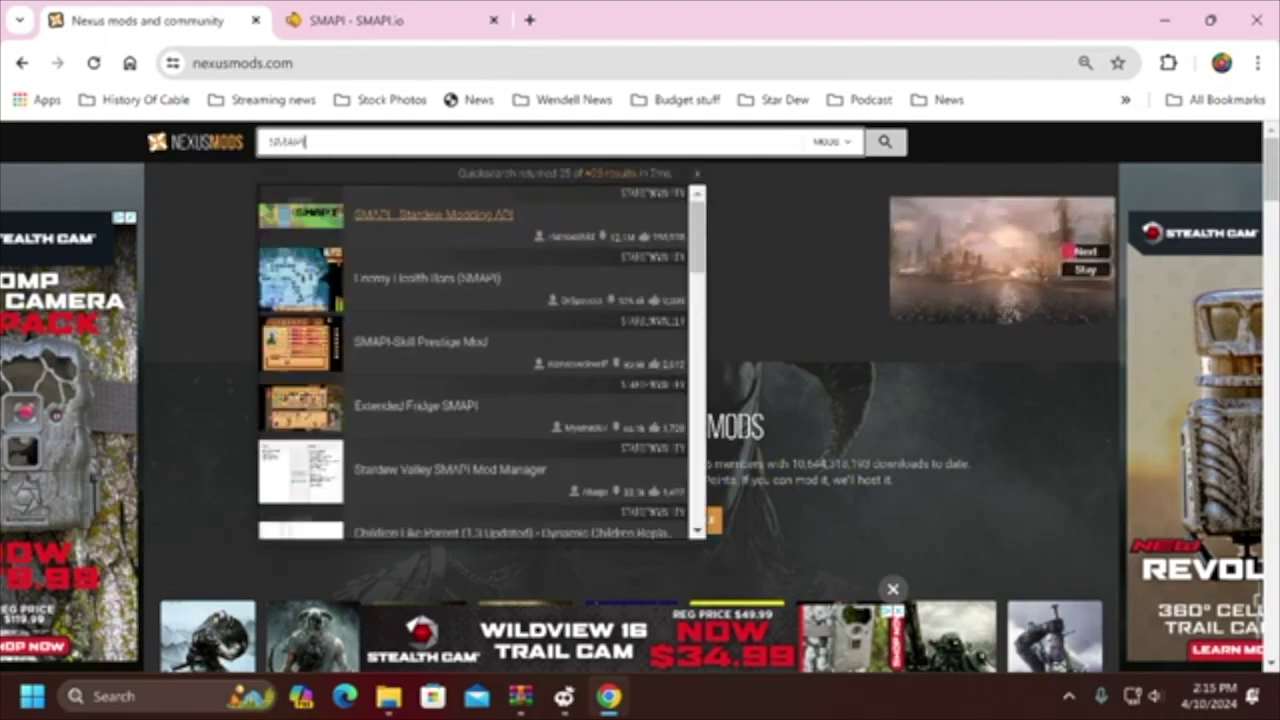
left_click(449, 224)
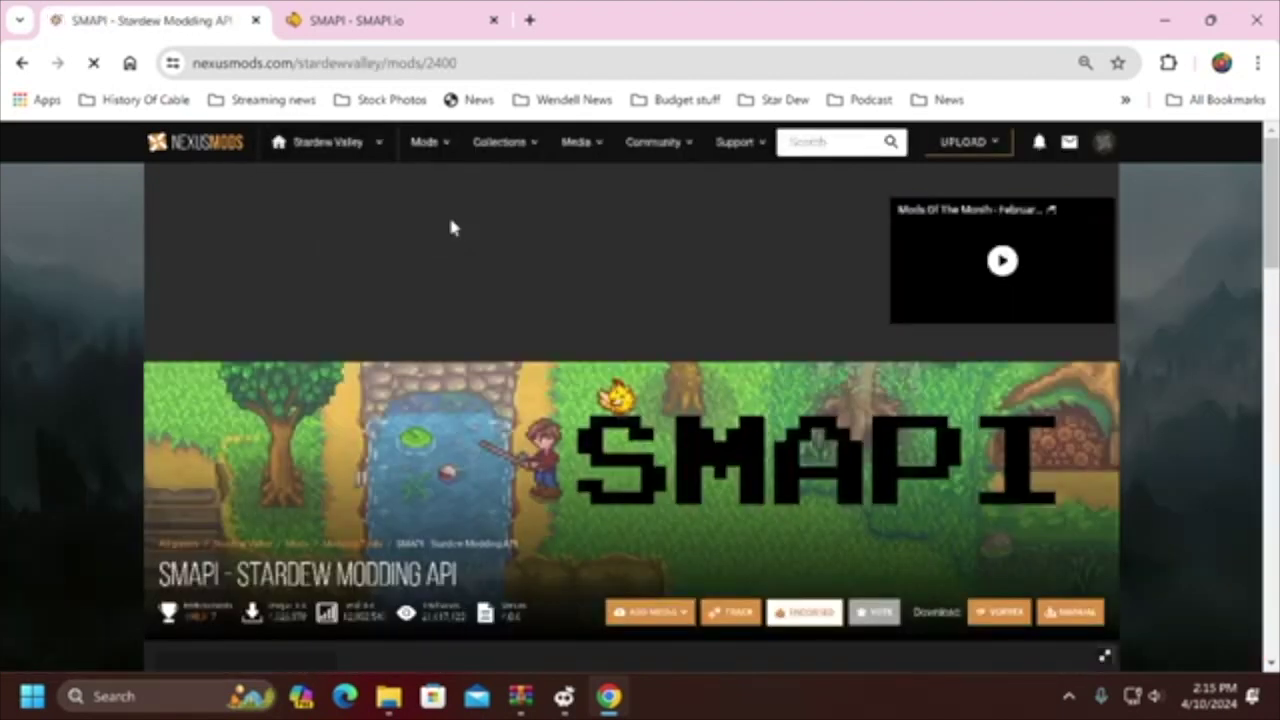
- Open the manual download page for SMAPI 4.0.6, view the Mods menu, and return to the mod's file list
scroll(1268, 243, "down", 3)
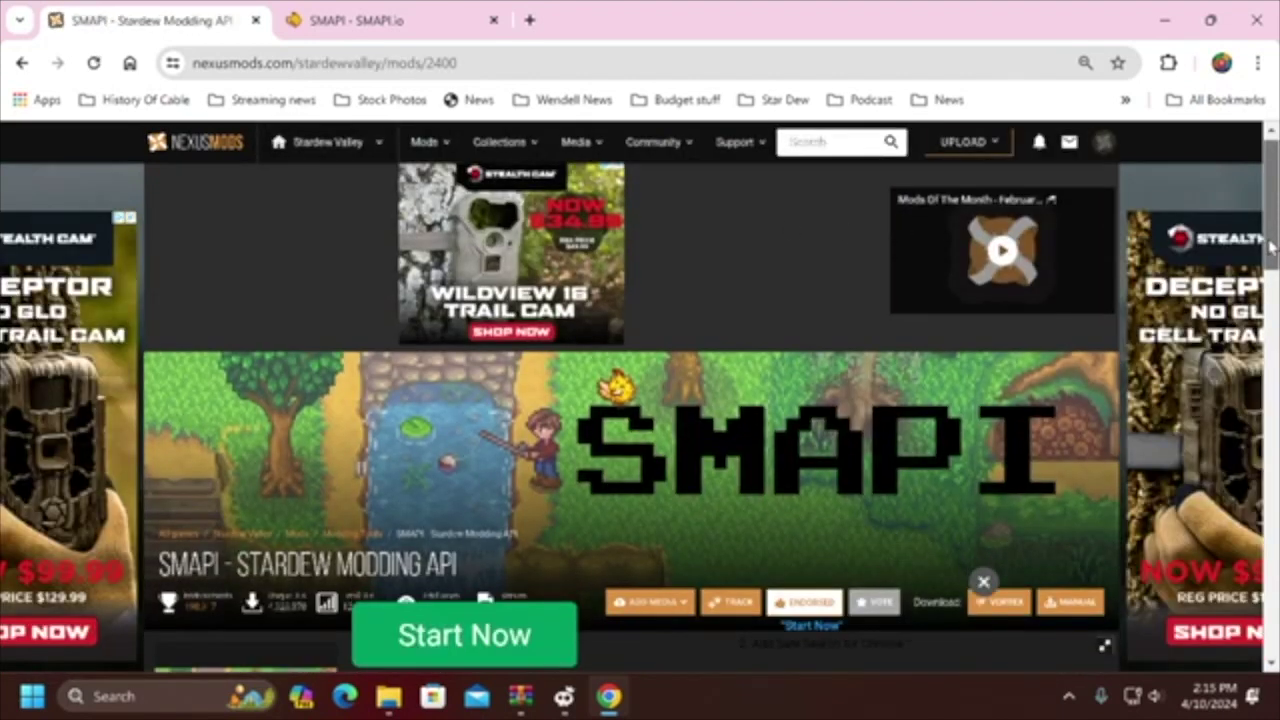
scroll(630, 414, "down", 2)
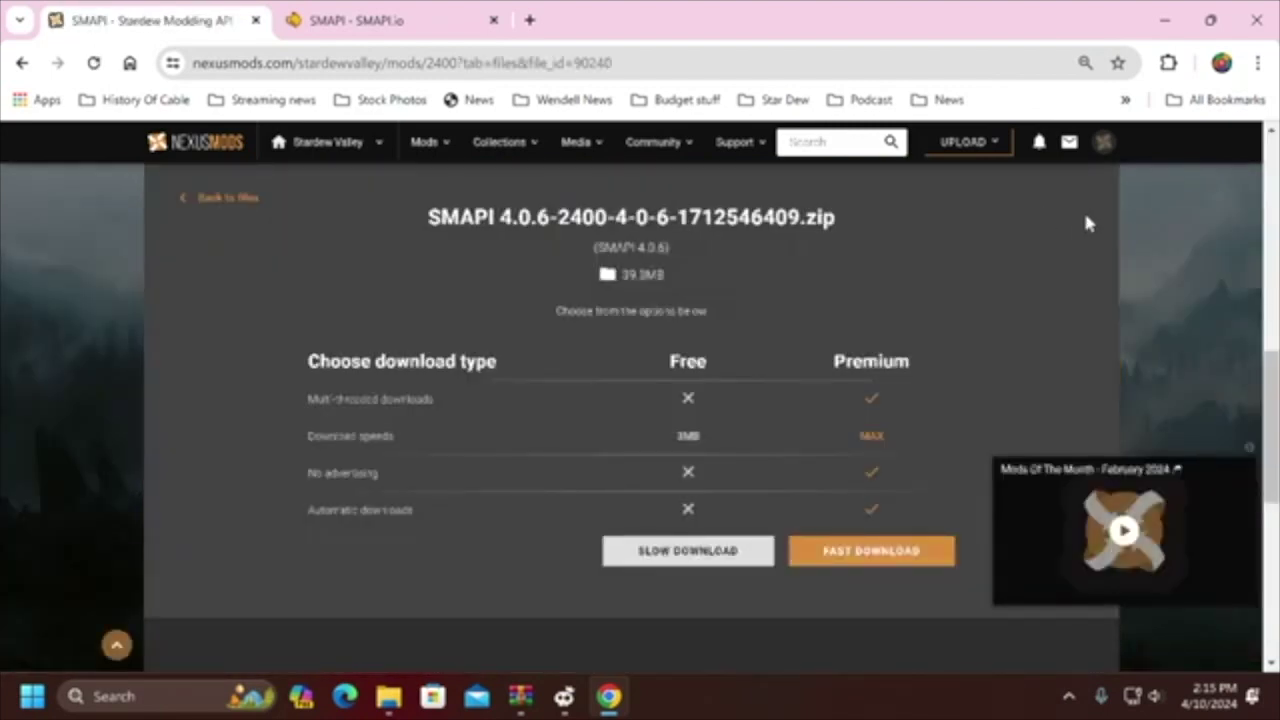
left_click(440, 144)
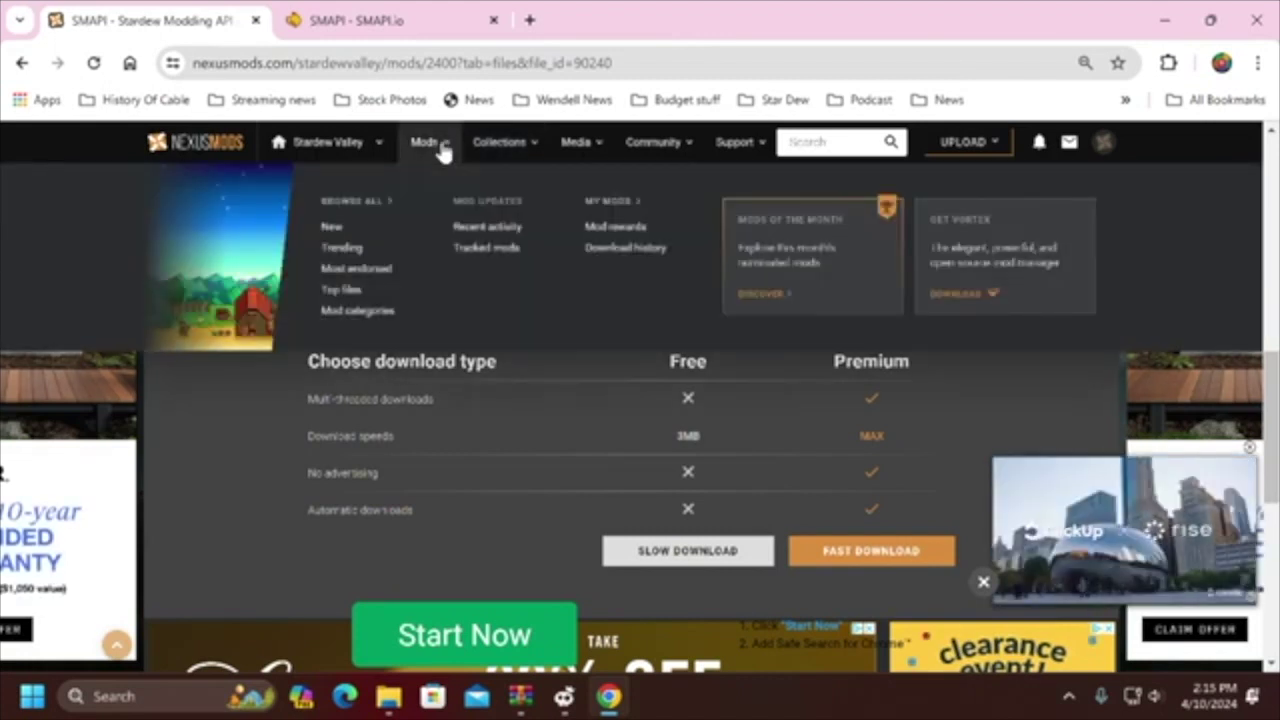
left_click(441, 147)
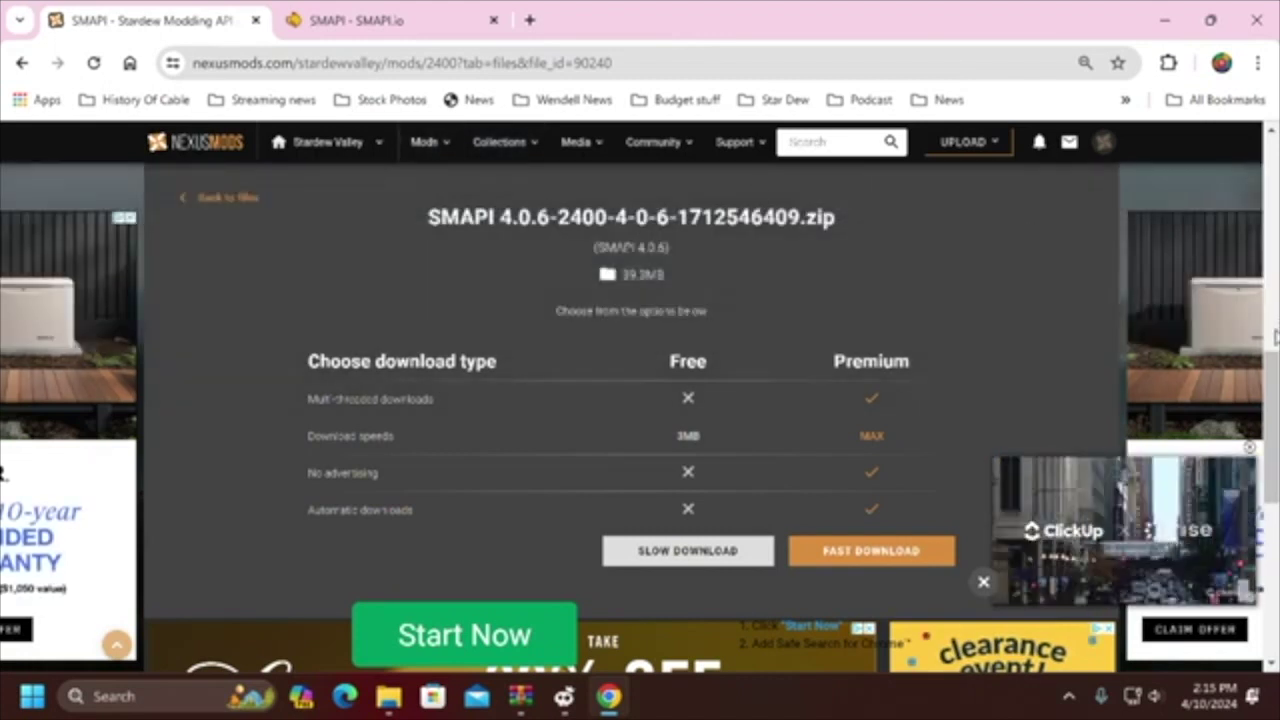
left_click_drag(1265, 415, 1267, 352)
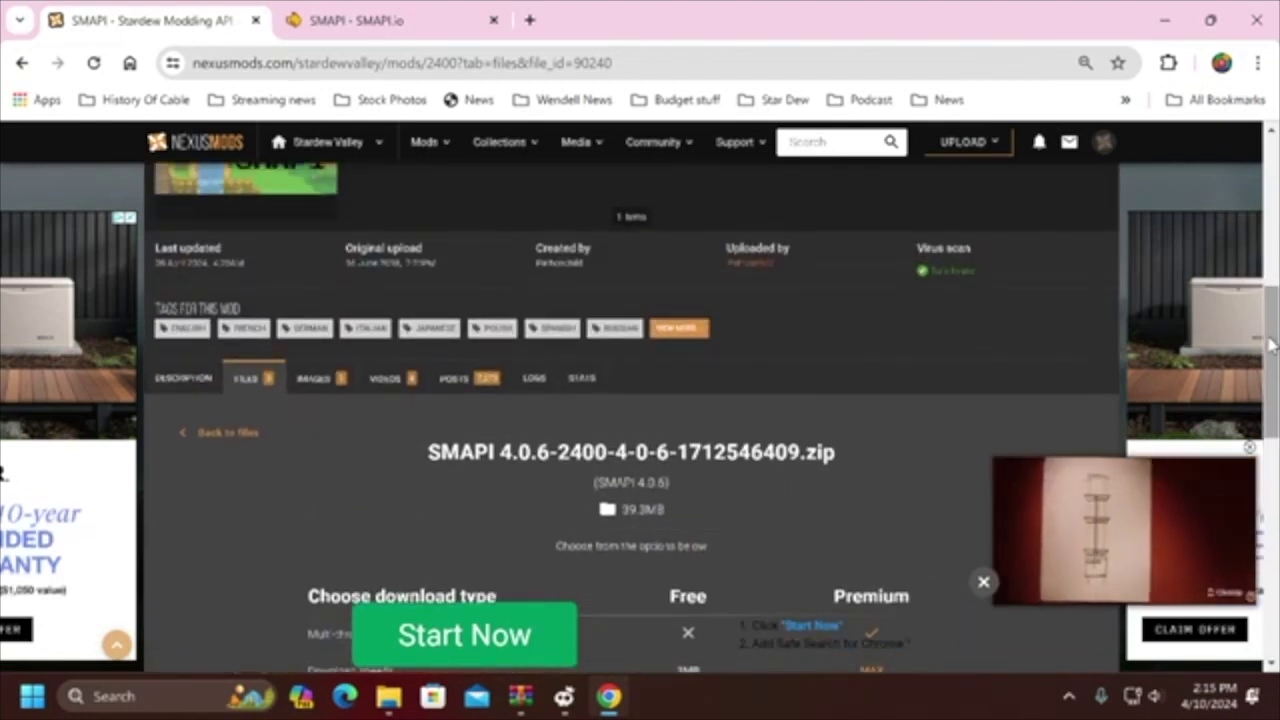
left_click(220, 435)
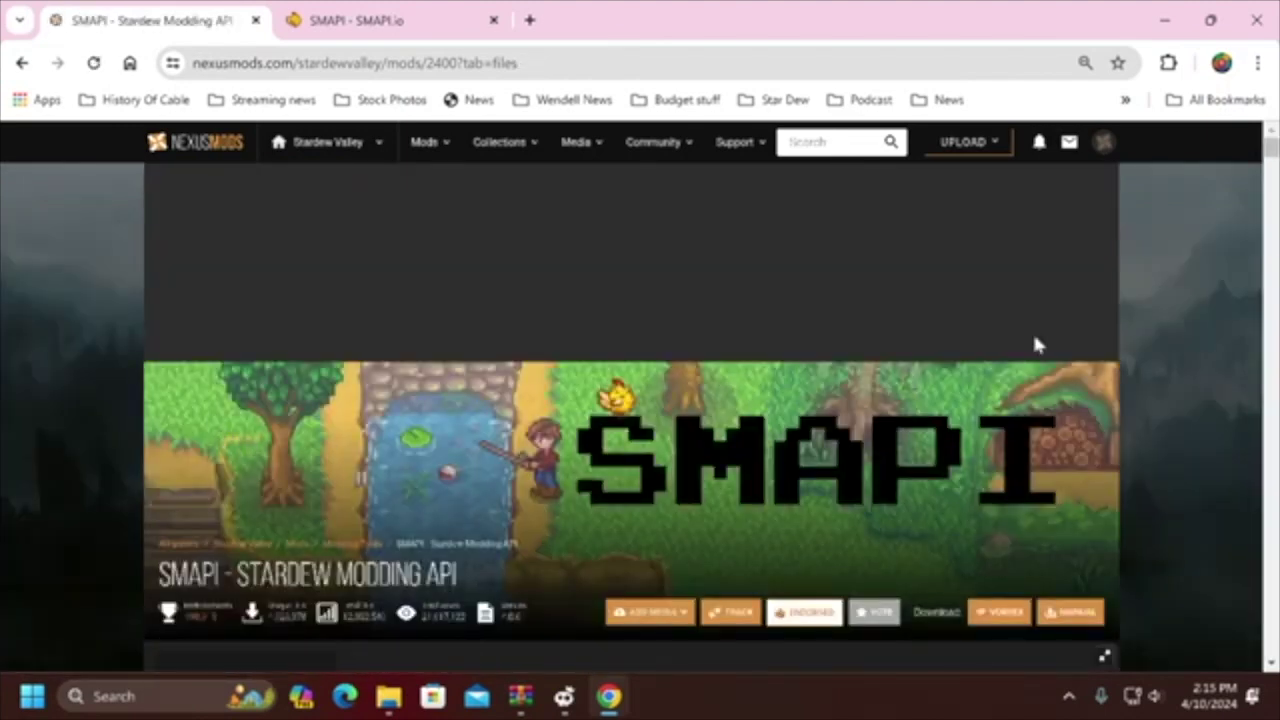
- Reopen the SMAPI 4.0.6 download page and start the free slow download of the zip file
left_click_drag(1268, 150, 1271, 185)
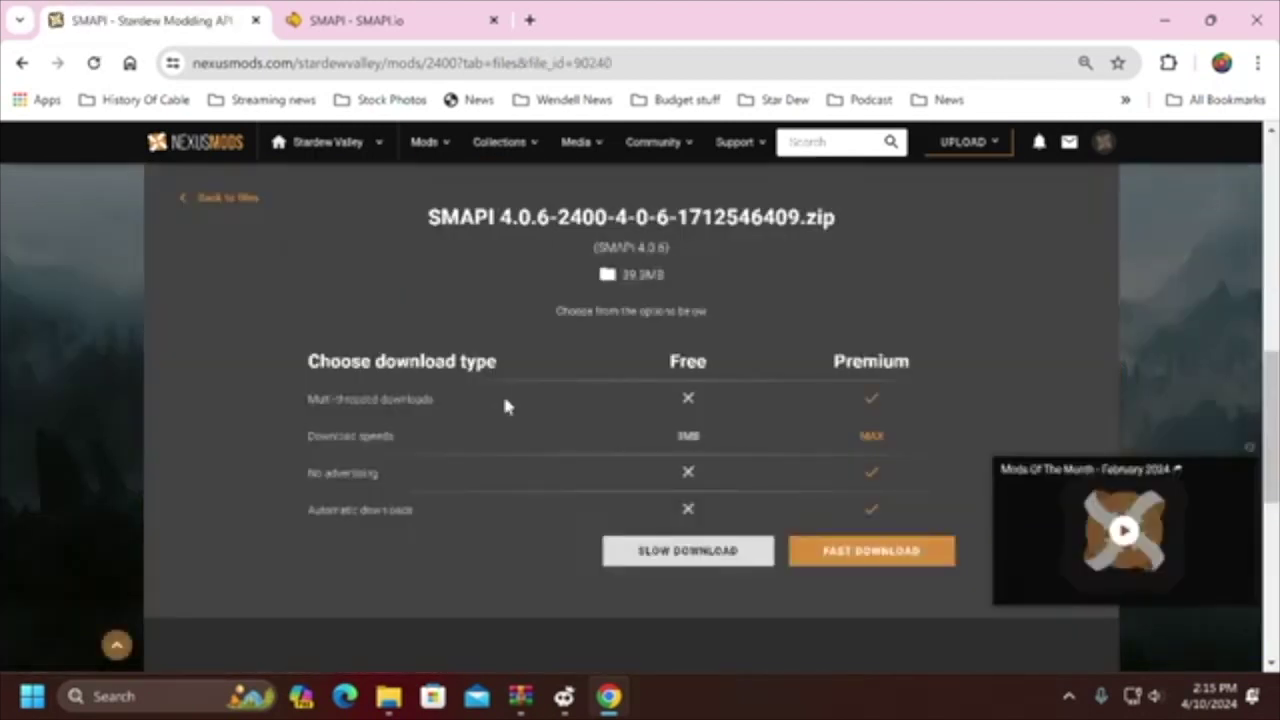
triple_click(663, 248)
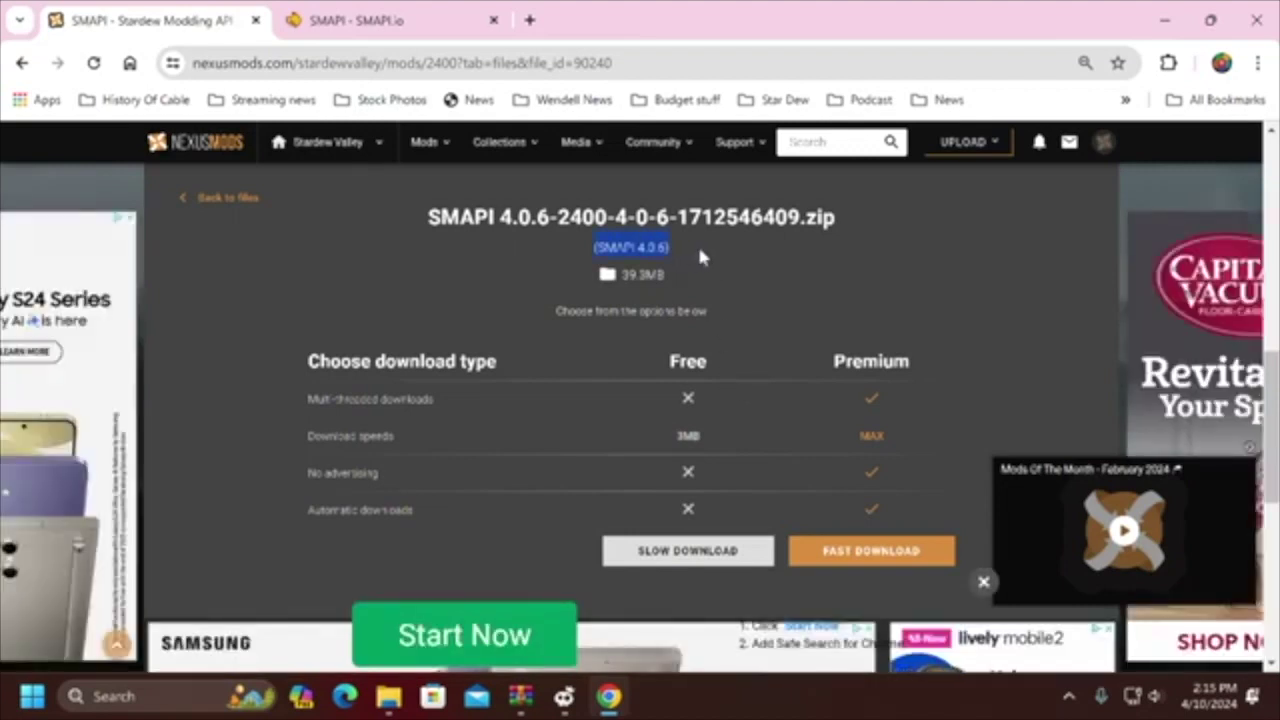
left_click(703, 560)
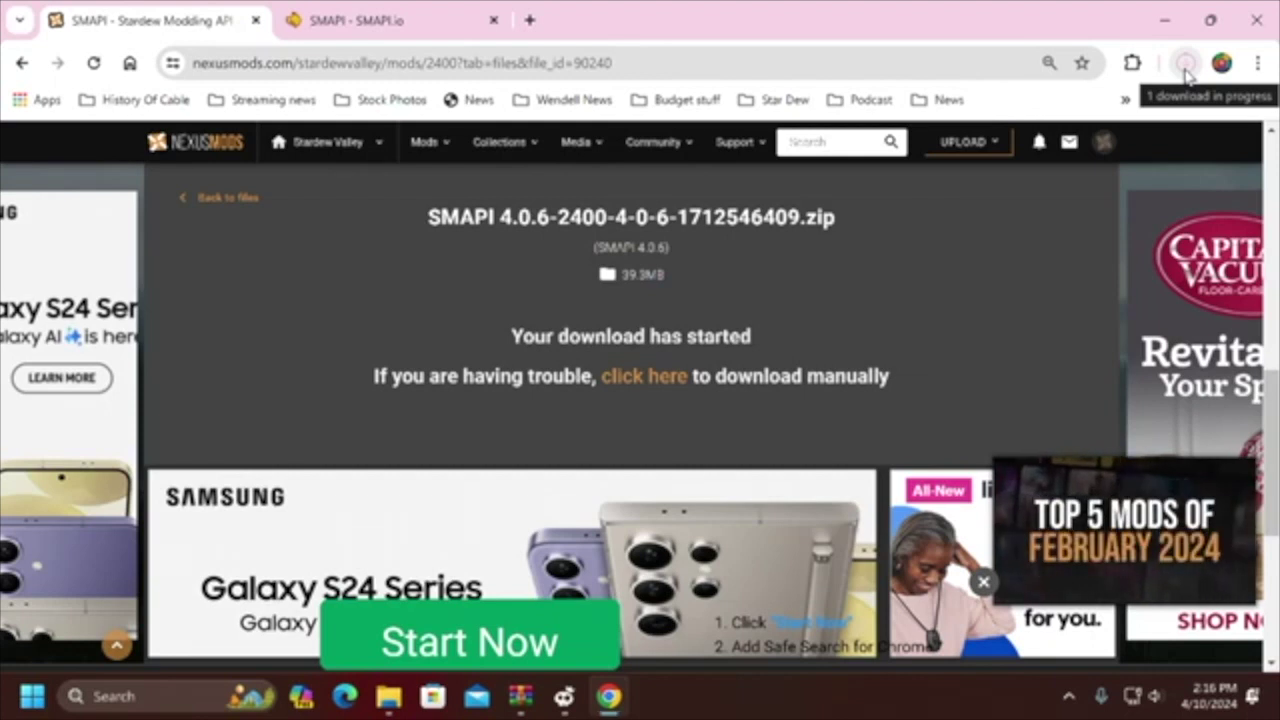
- Open the downloaded SMAPI 4.0.6 zip in WinRAR, dismiss the licence purchase notice, and clear the browser off the desktop
mouse_move(1131, 109)
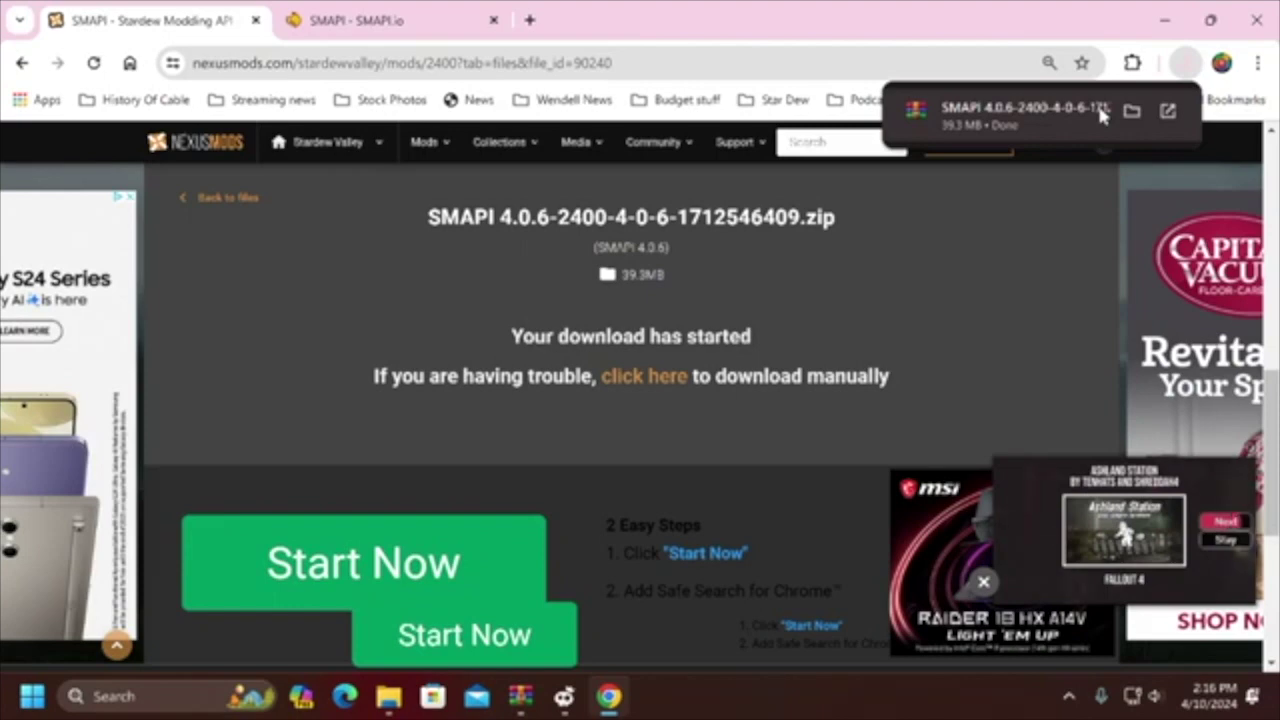
left_click(1101, 116)
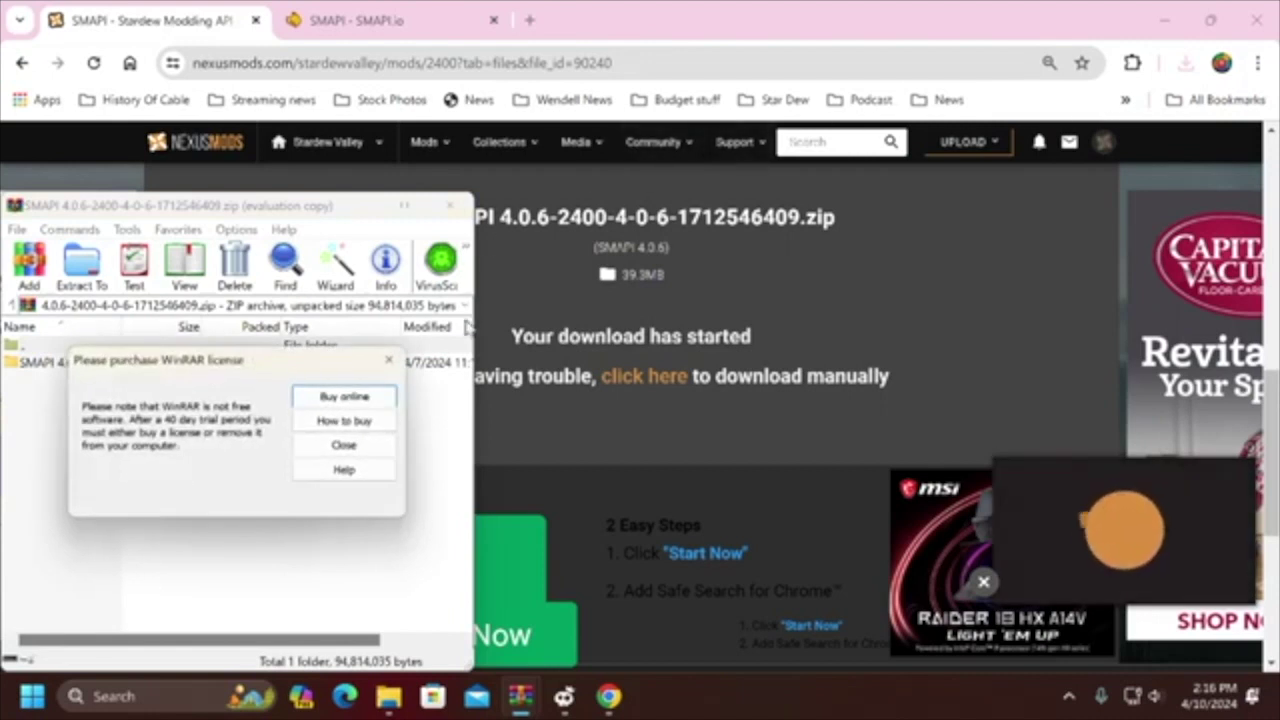
left_click(310, 452)
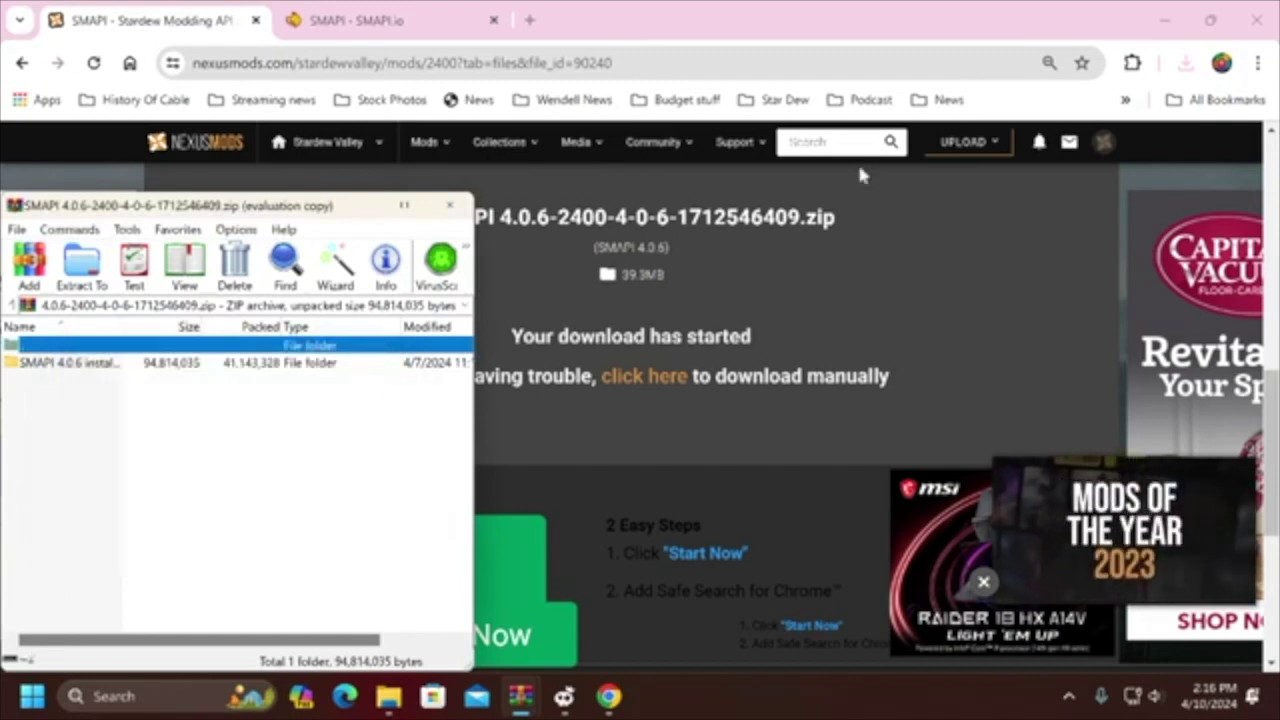
left_click(1168, 28)
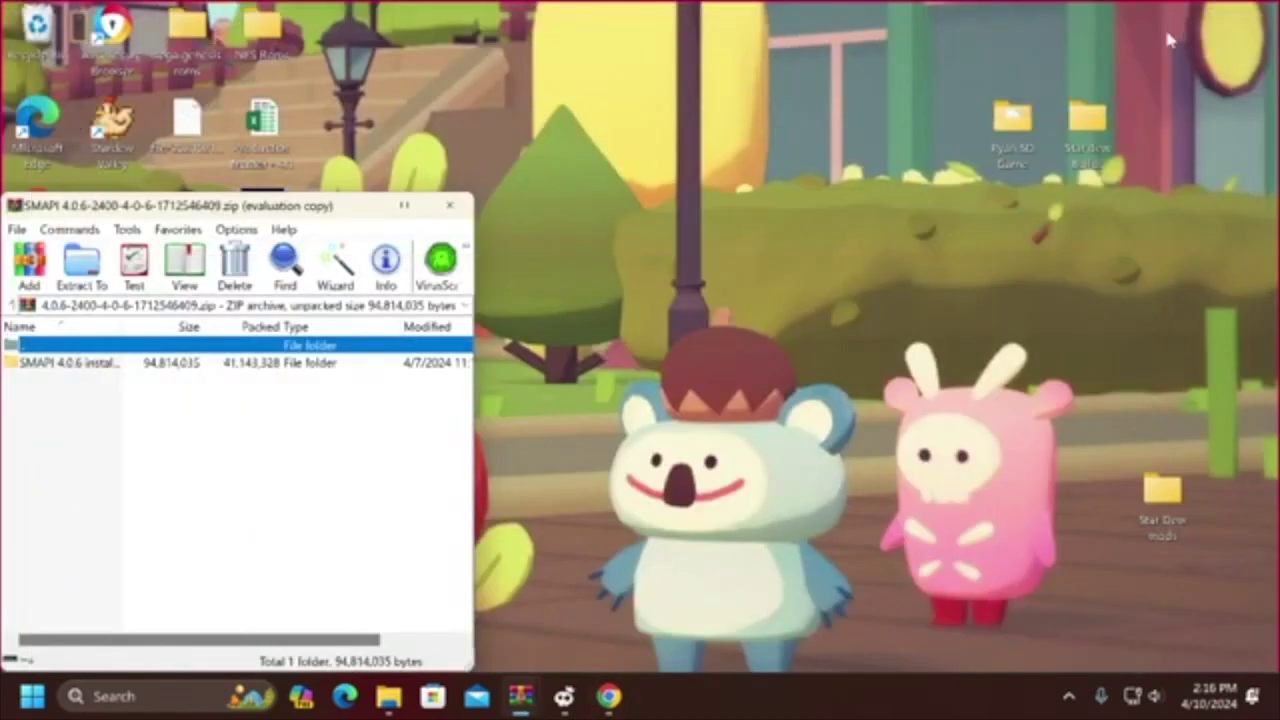
- Extract the SMAPI 4.0.6 installer folder to an open spot on the desktop and close the archive
left_click(13, 368)
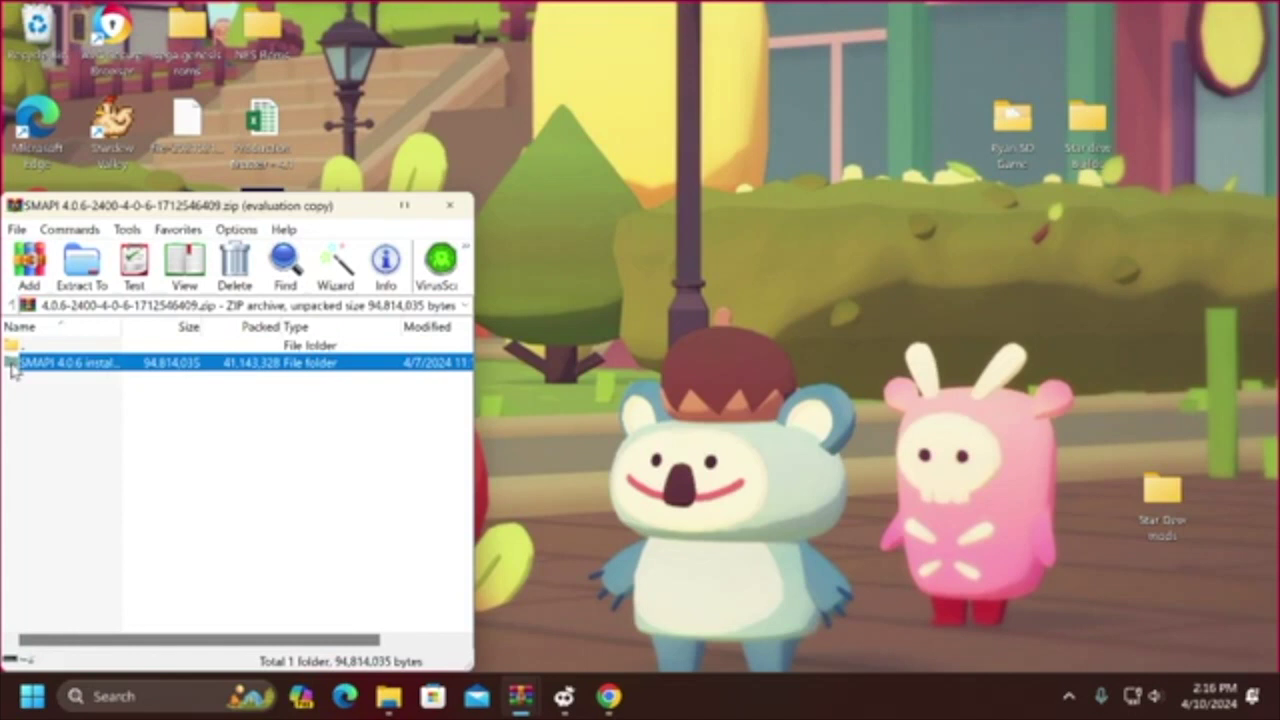
left_click_drag(13, 368, 26, 353)
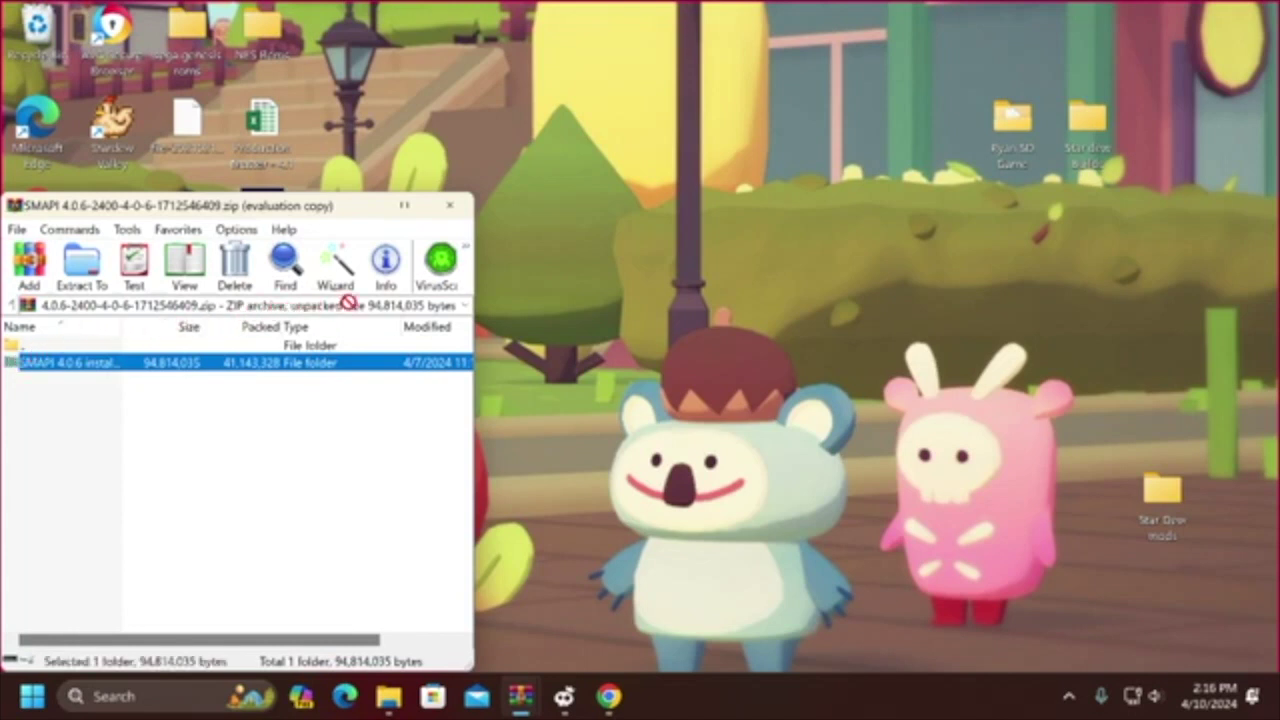
left_click_drag(453, 224, 477, 193)
left_click_drag(543, 88, 540, 85)
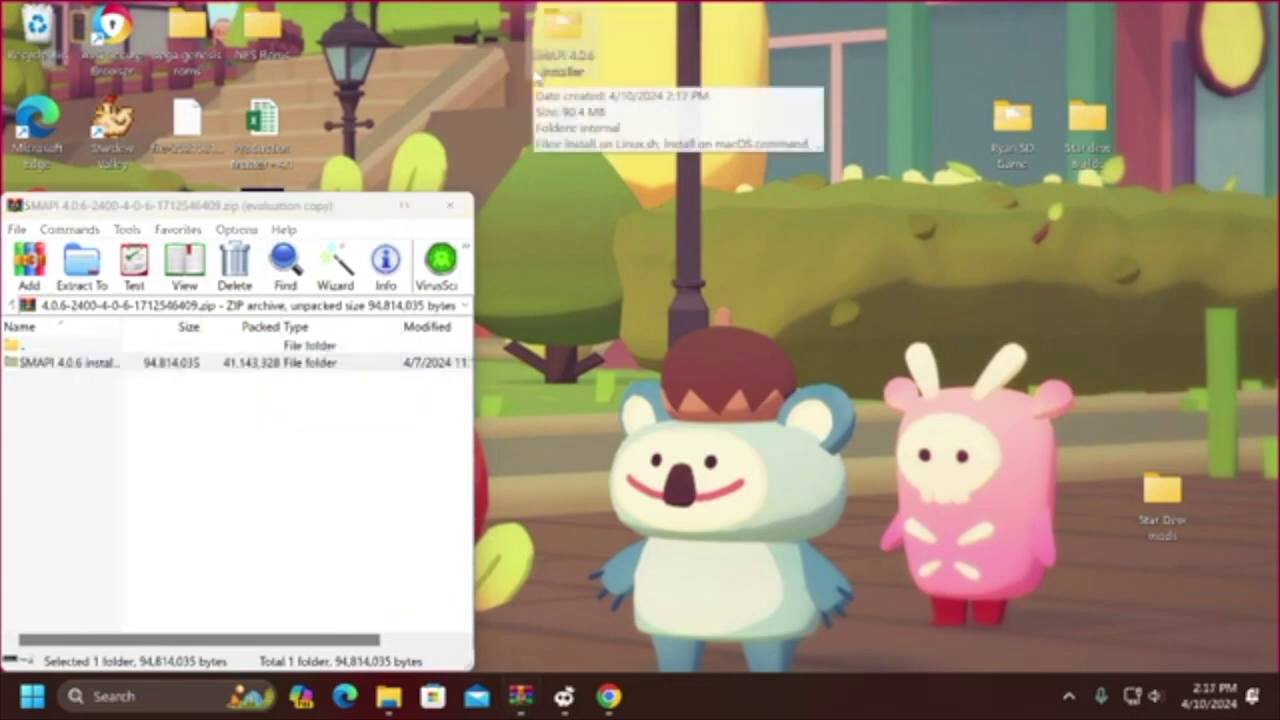
left_click(362, 210)
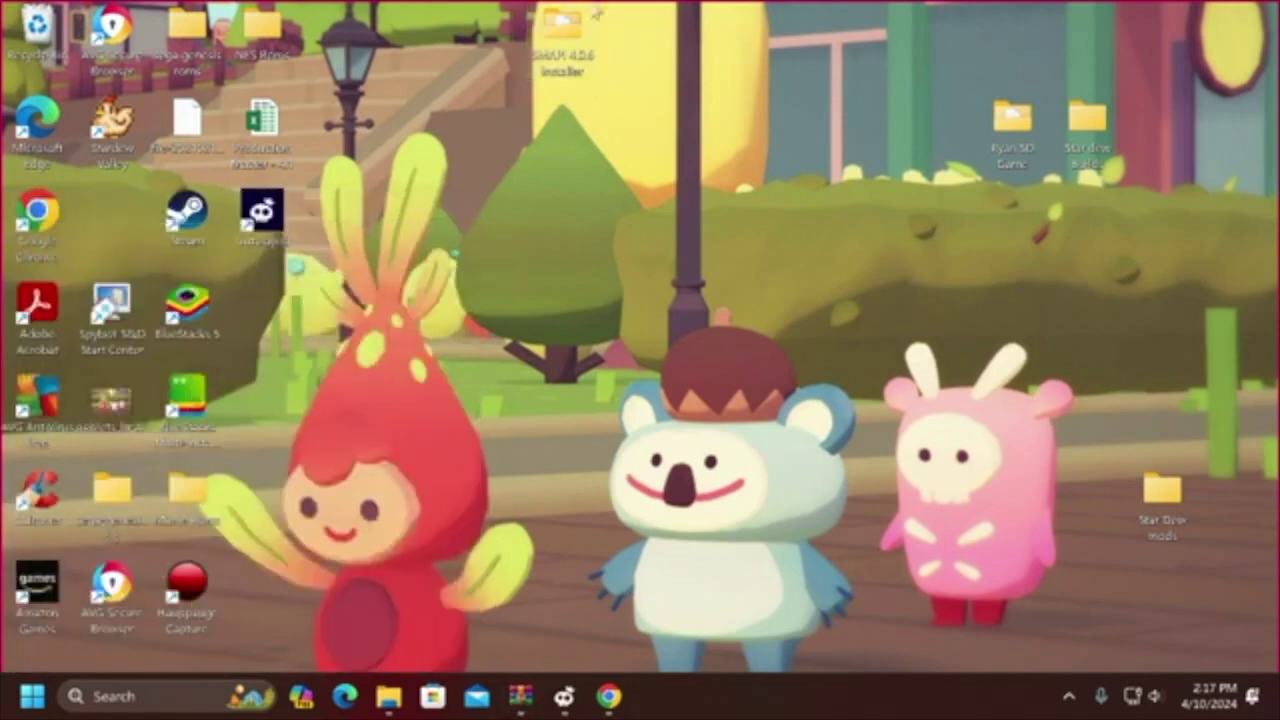
left_click_drag(564, 24, 565, 207)
left_click(545, 470)
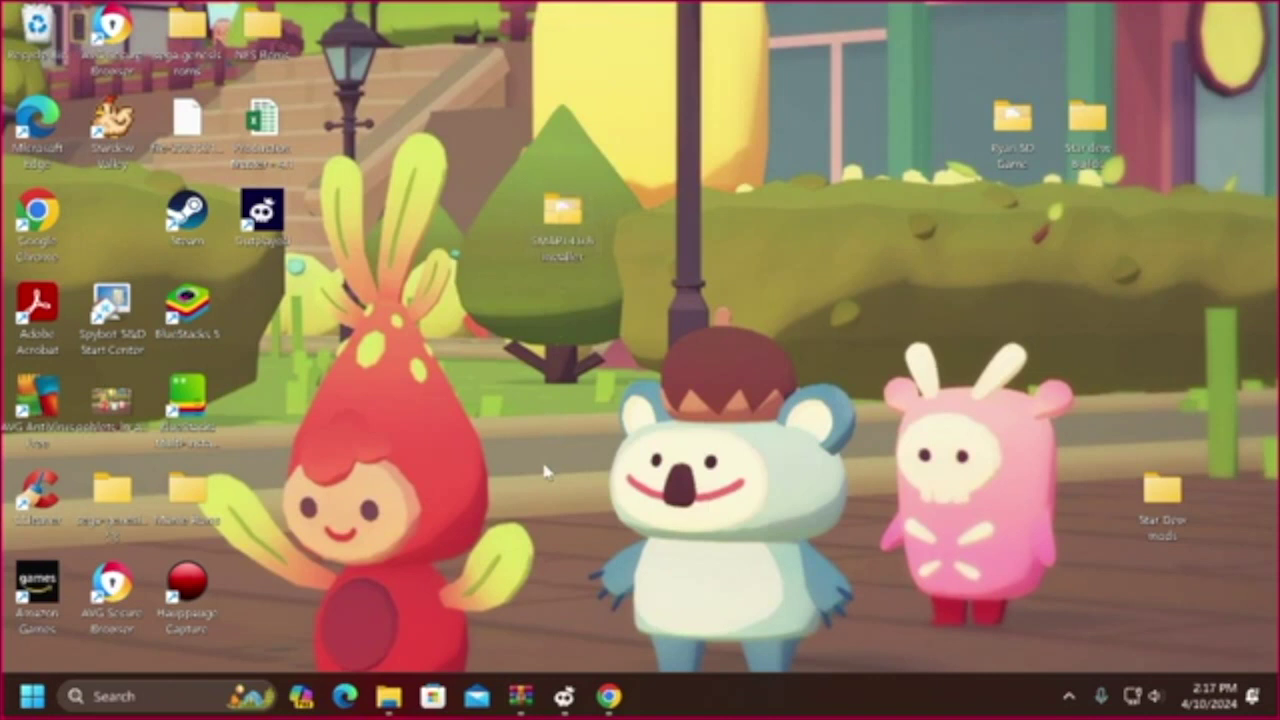
- Run "install on Windows" from the SMAPI 4.0.6 installer folder and enter 1 for the Steam game path
double_click(563, 210)
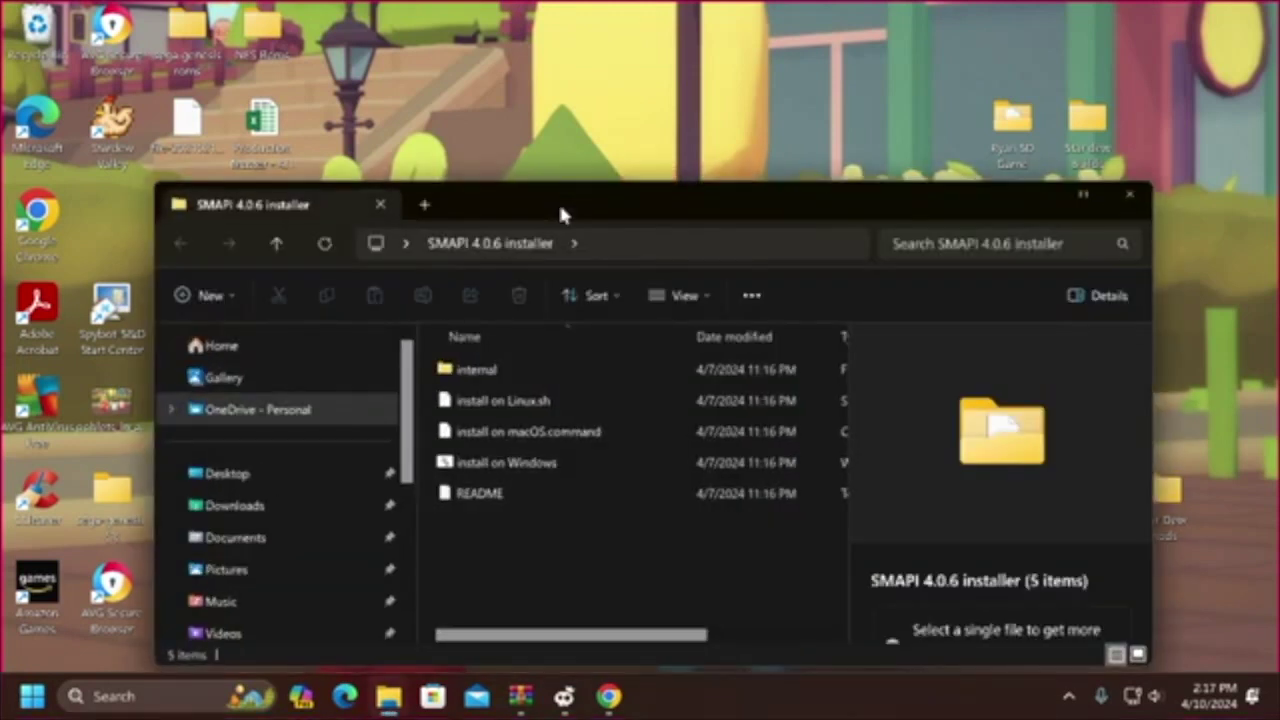
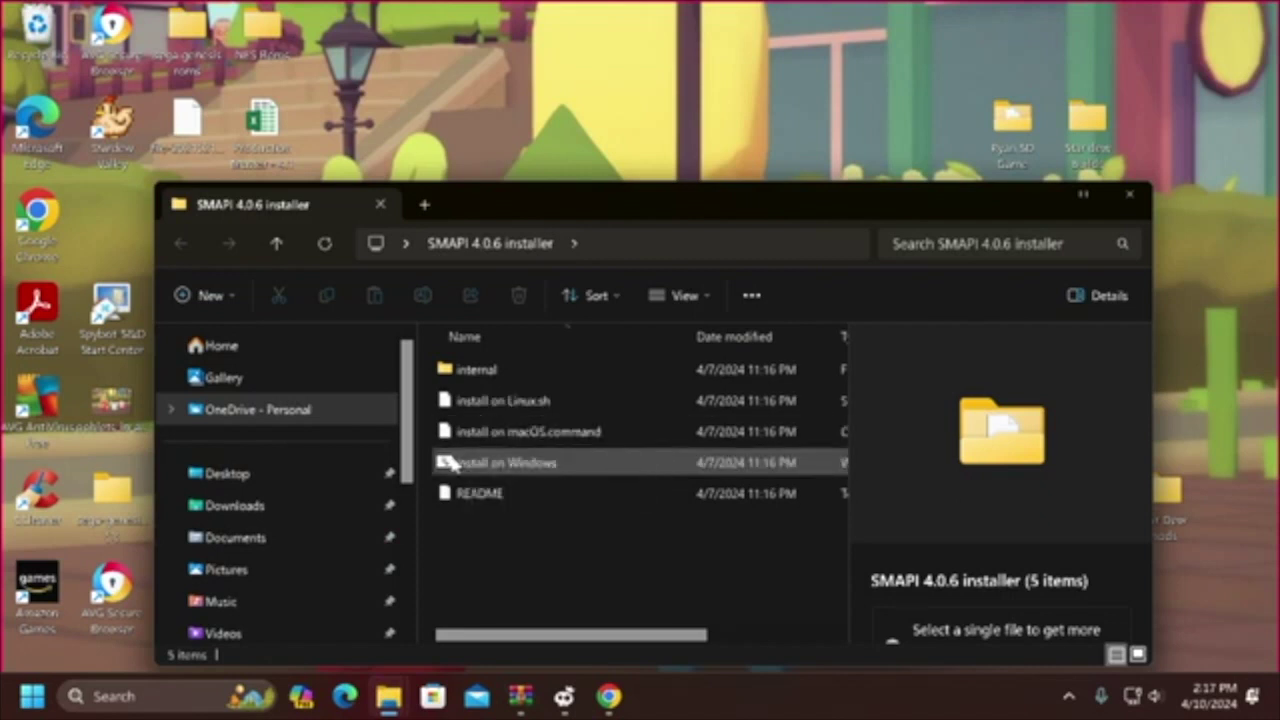
double_click(452, 463)
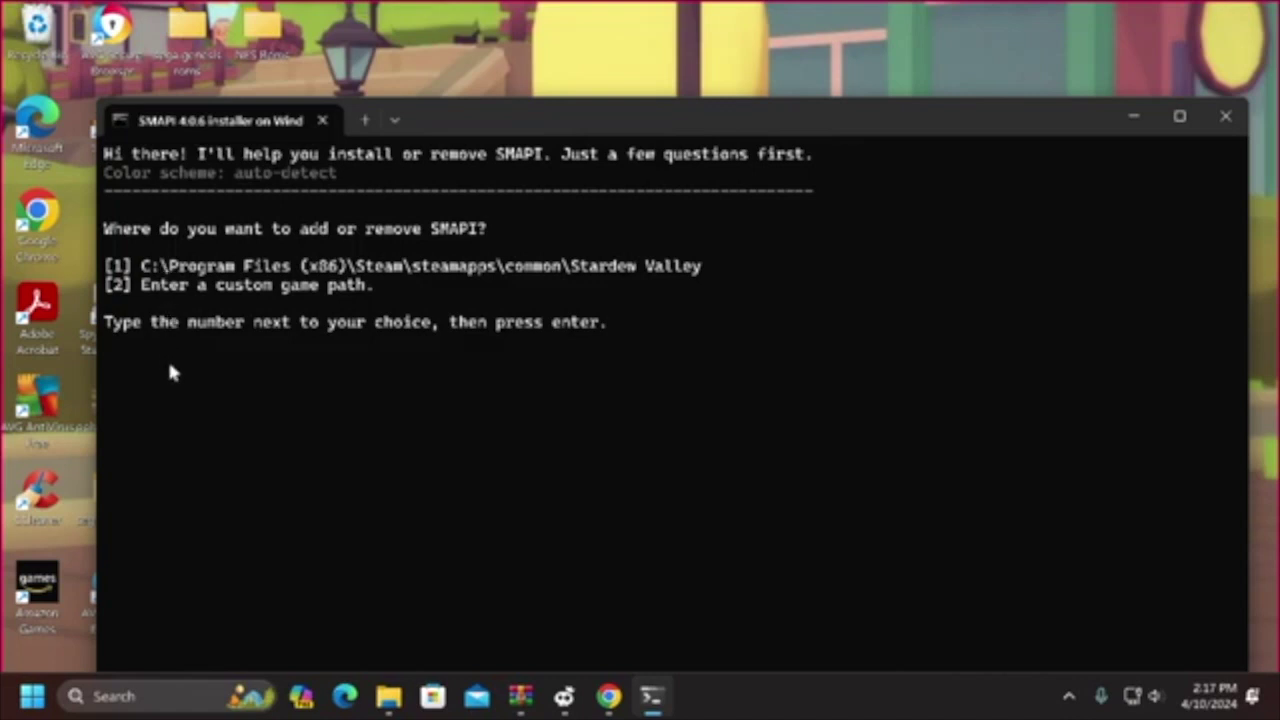
type("1")
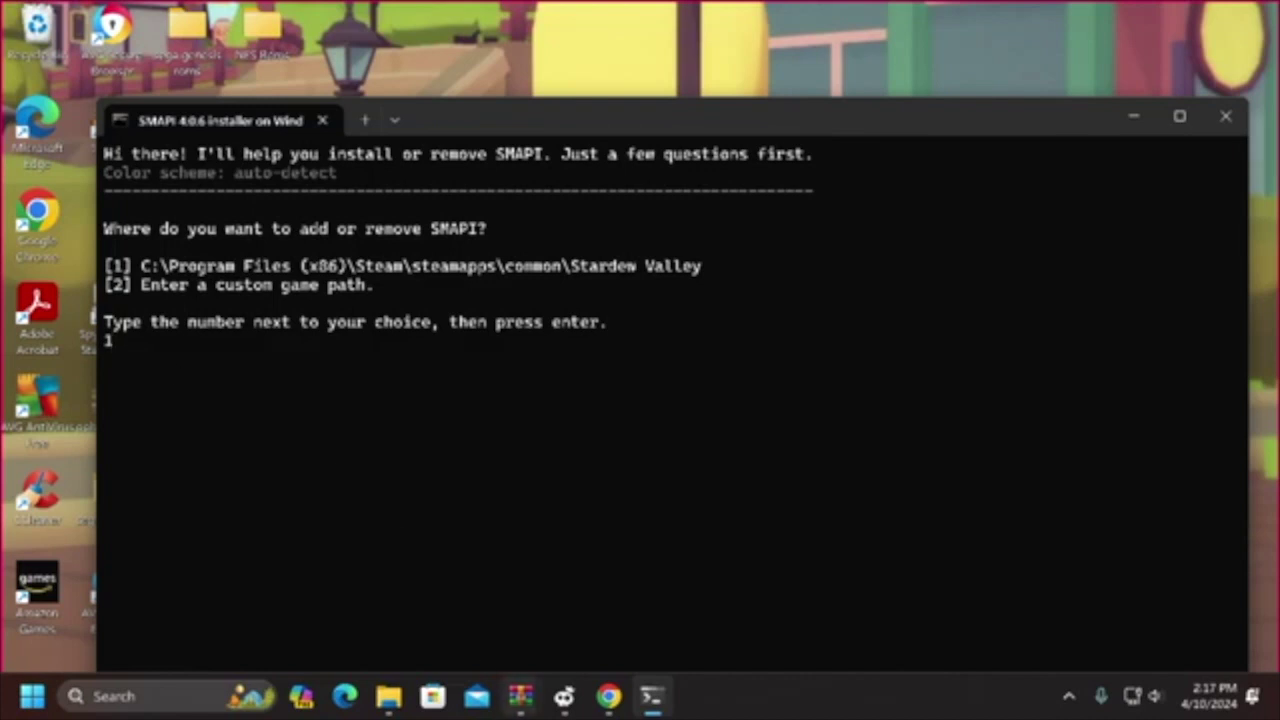
- Set the installer aside and browse Stardew Valley's local files from the Steam library to check the game path
mouse_move(552, 706)
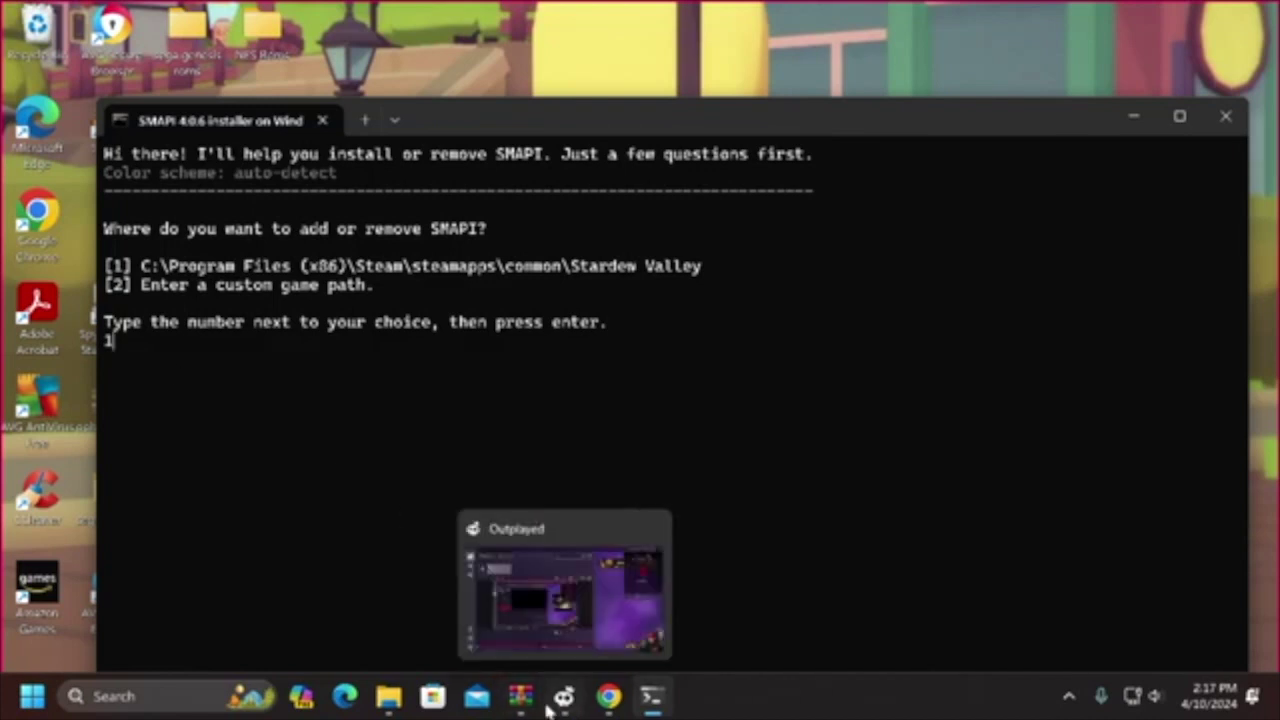
left_click(1135, 117)
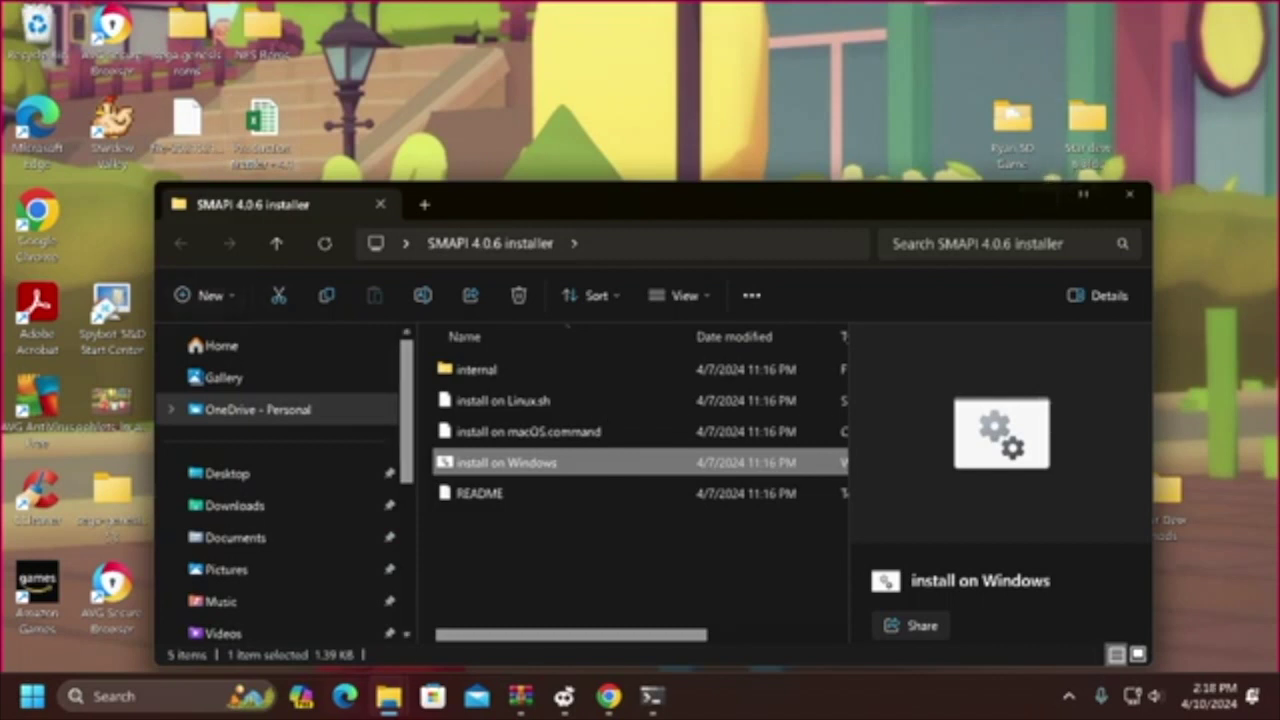
left_click(186, 695)
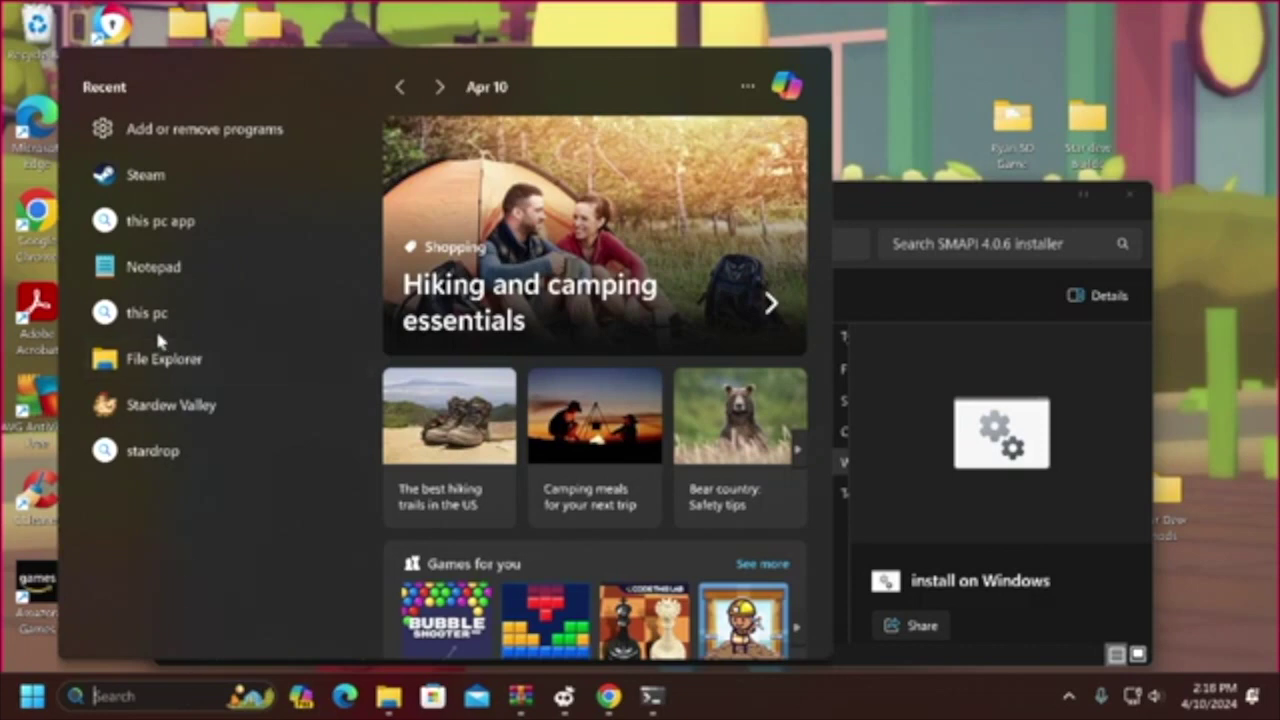
left_click(145, 175)
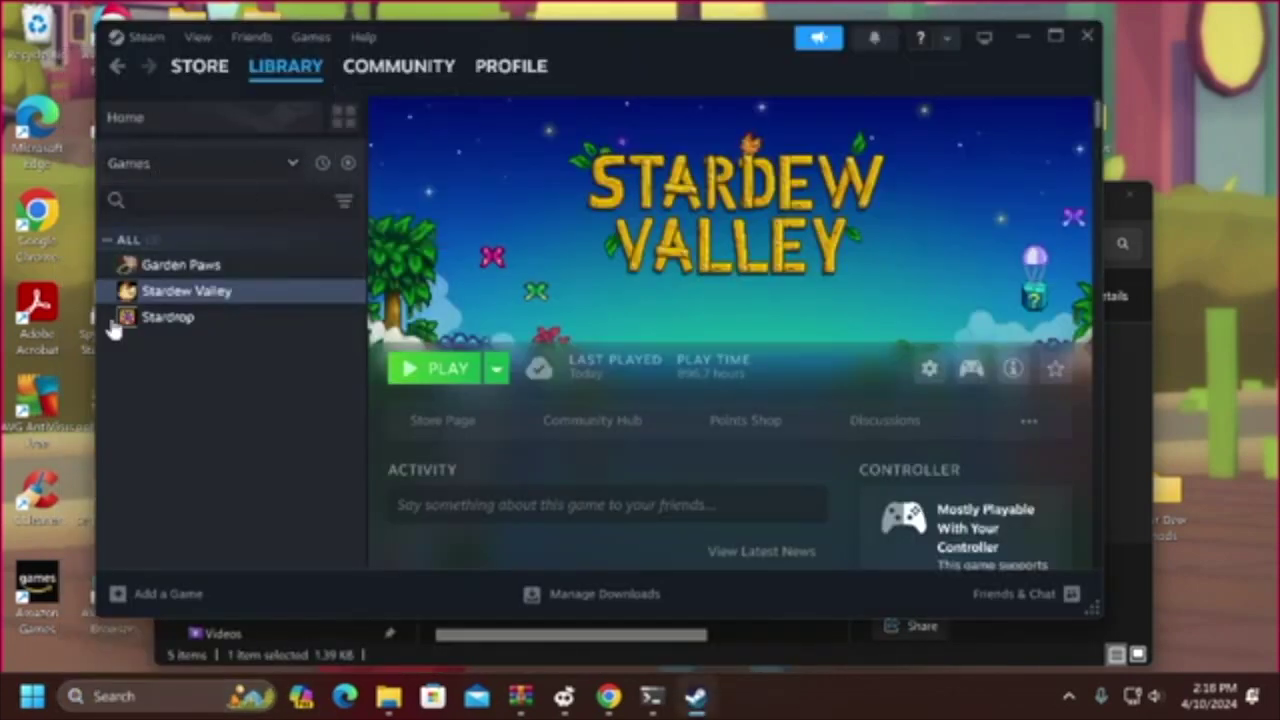
right_click(193, 288)
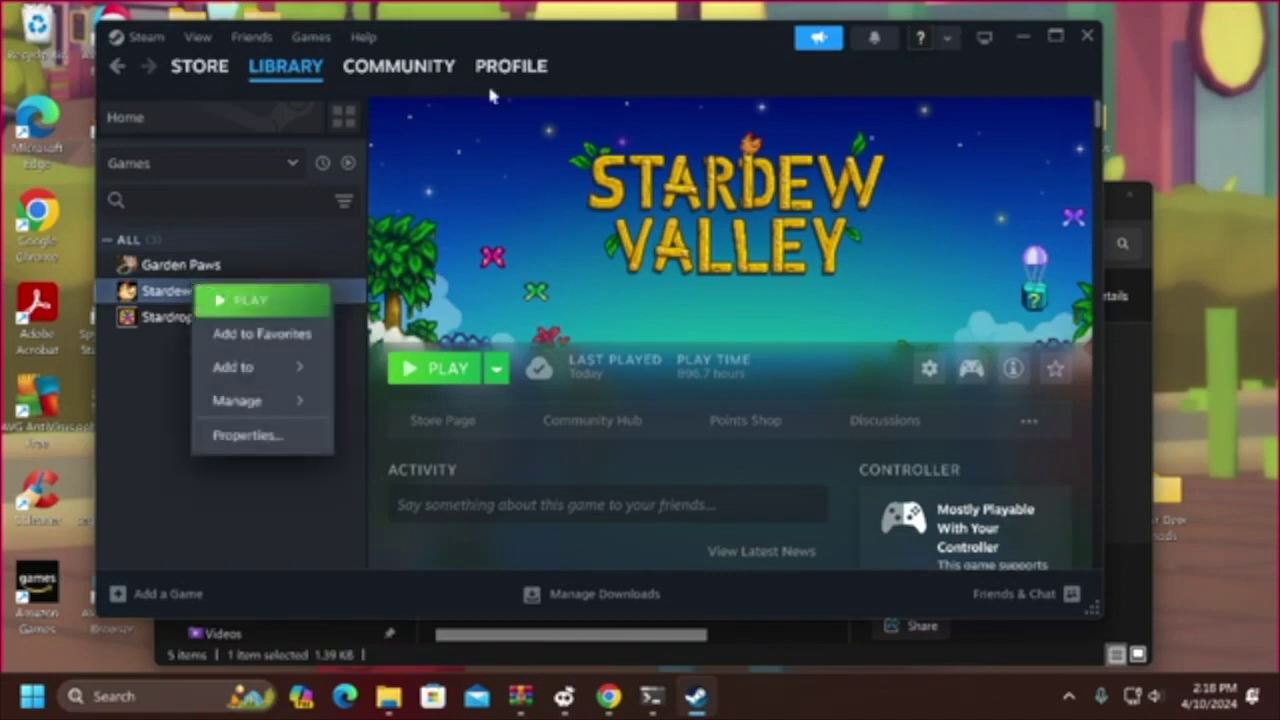
mouse_move(245, 410)
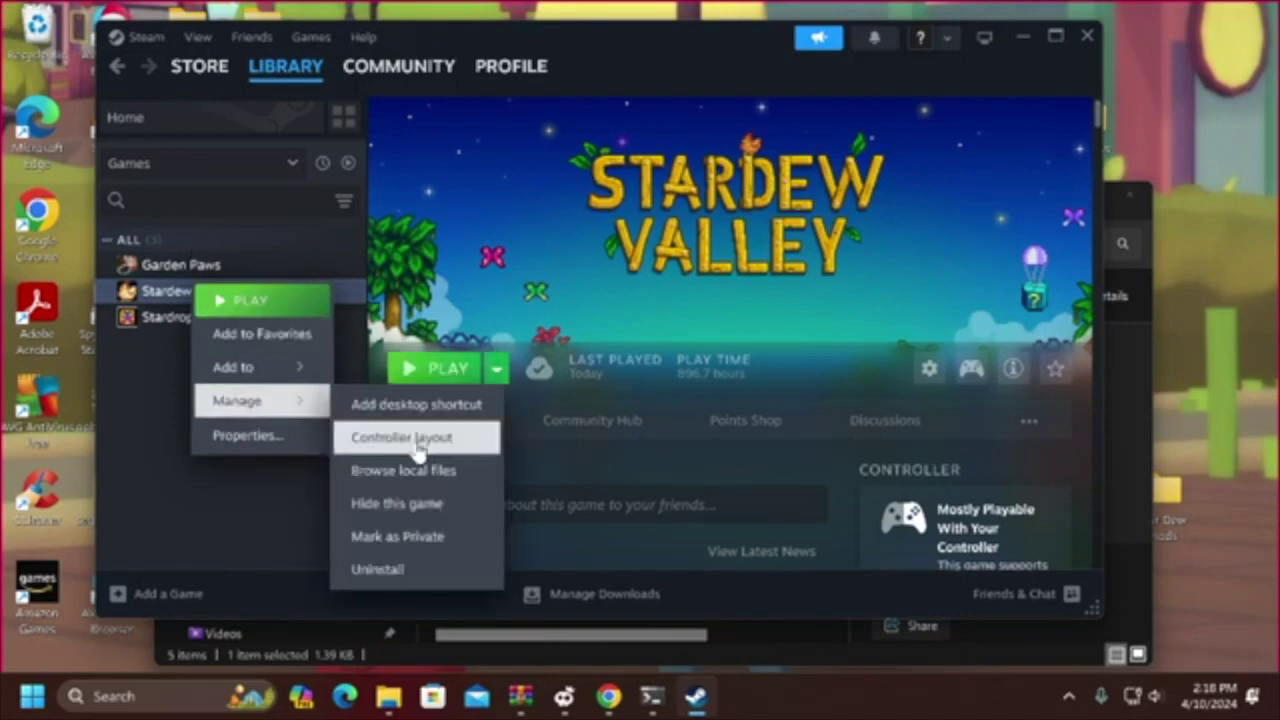
left_click(424, 480)
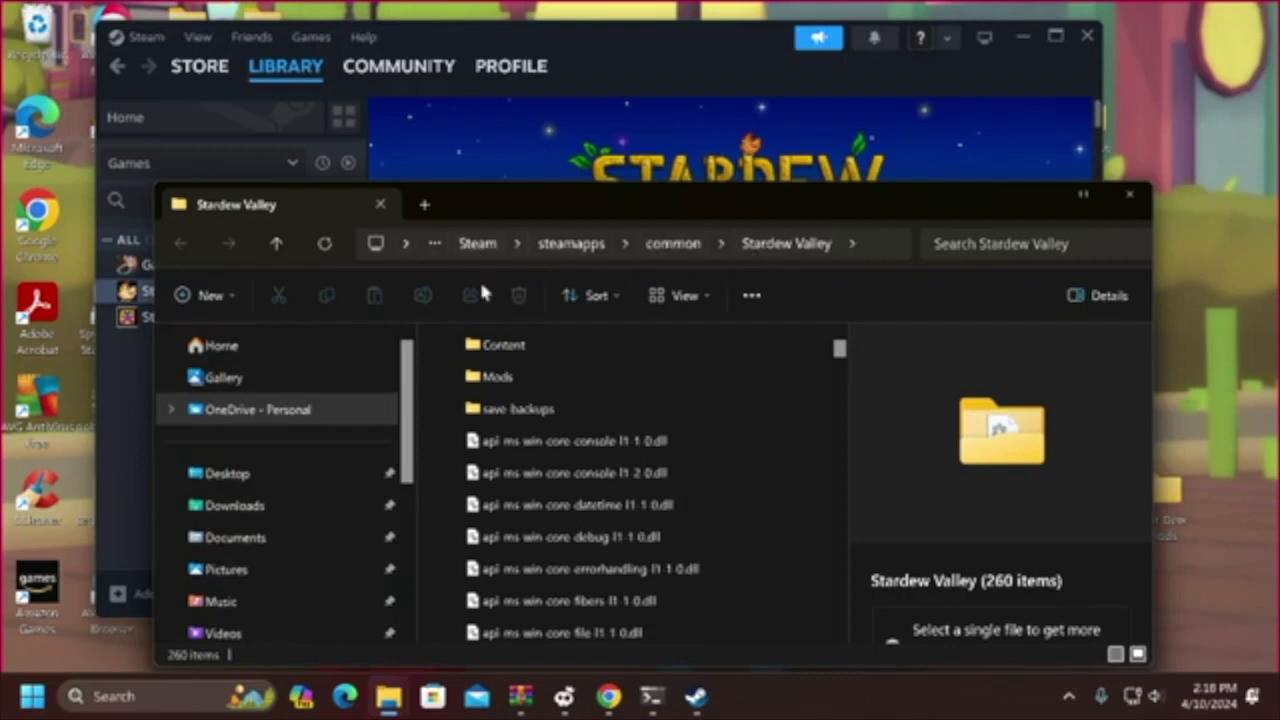
- Return to the SMAPI installer, confirm game path option 1, and choose option 1 to install SMAPI
left_click(652, 695)
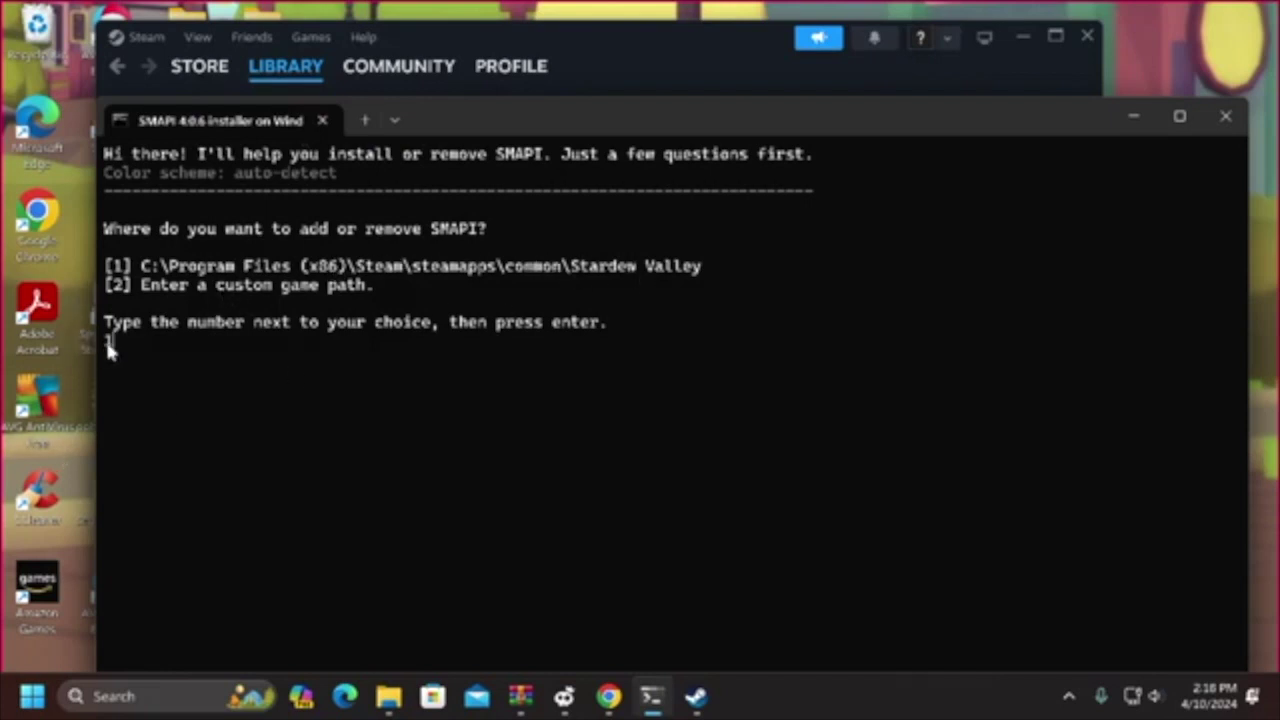
type("1")
key("Return")
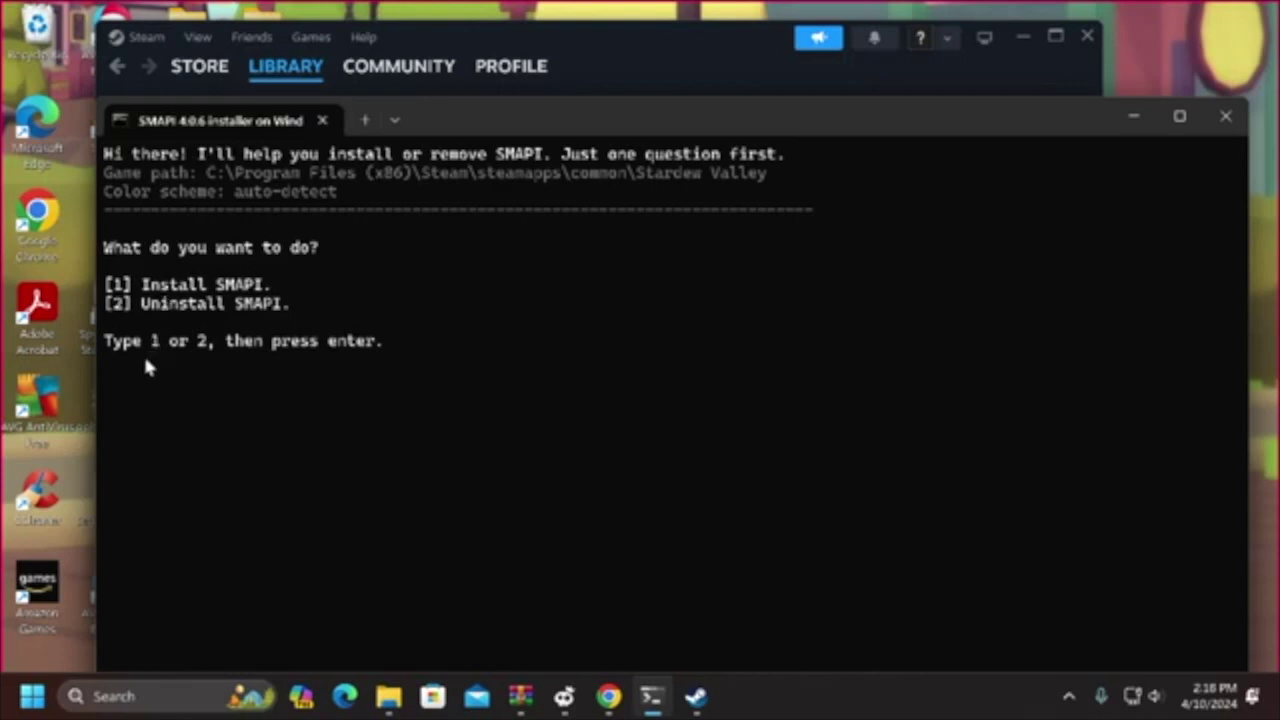
type("1")
key("Return")
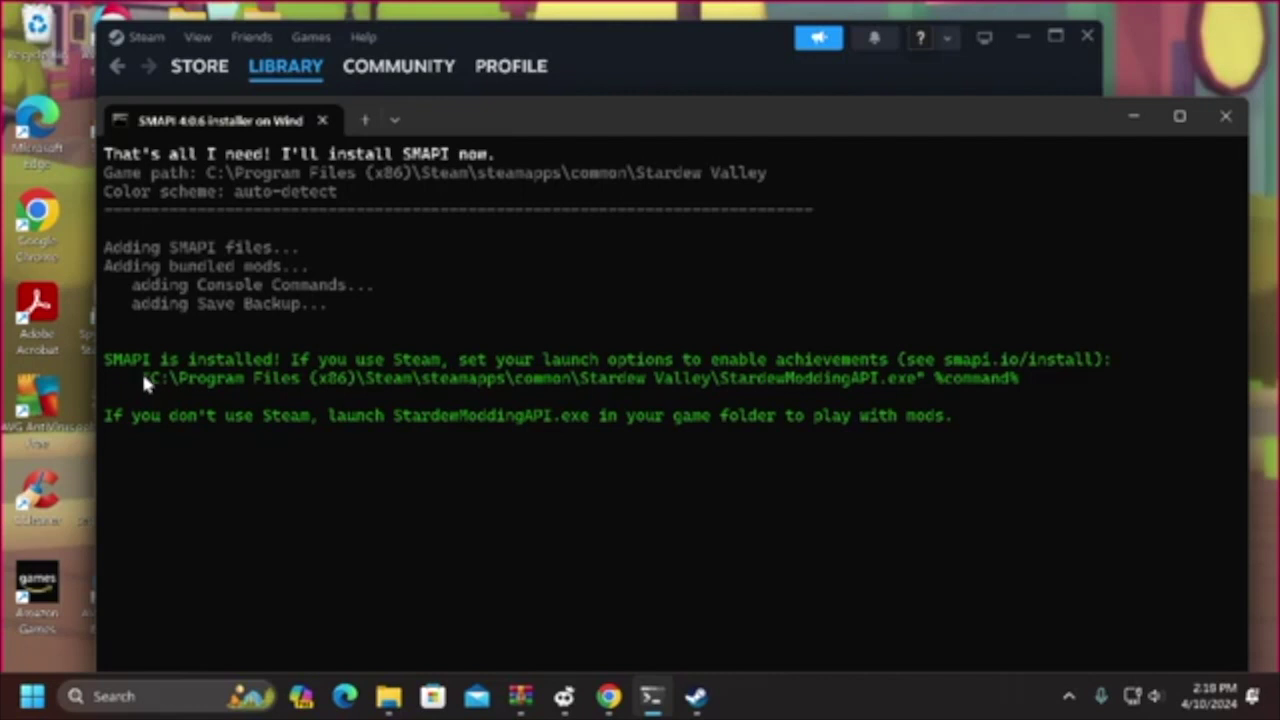
- Copy the full StardewModdingAPI.exe launch options line, including %command%, from the installer output and minimize the installer
left_click_drag(143, 377, 815, 380)
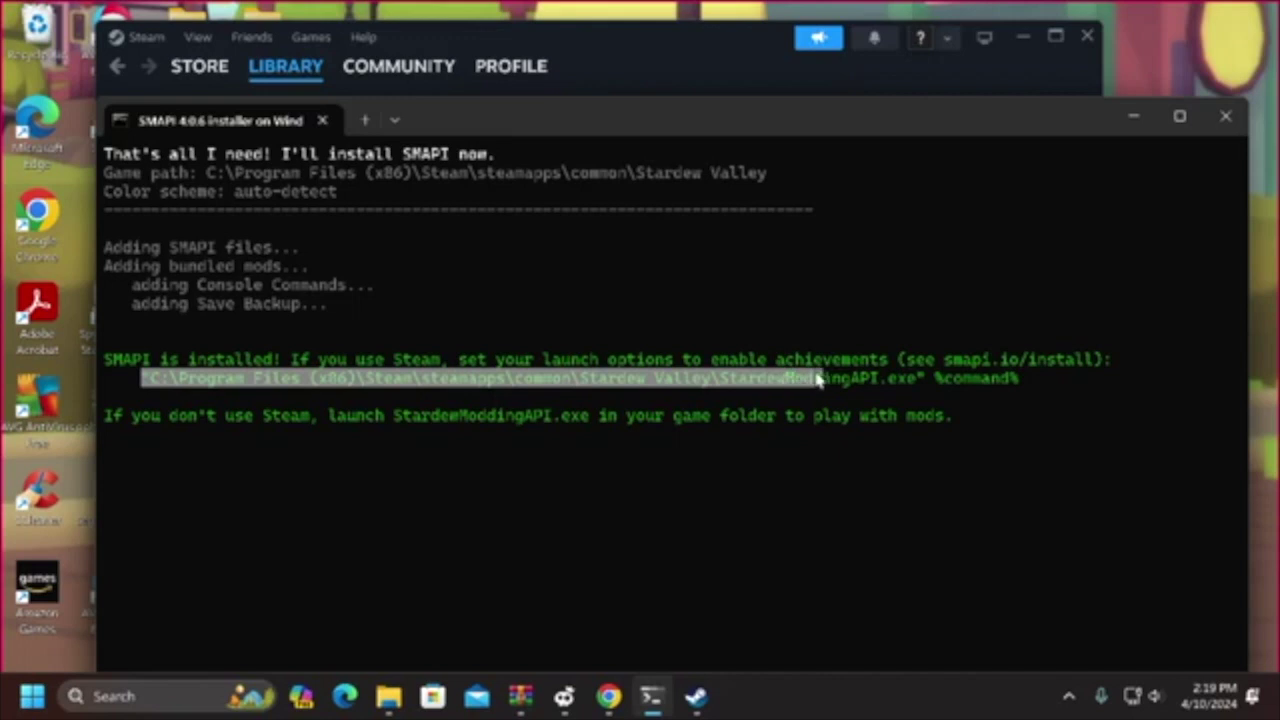
left_click_drag(906, 384, 1016, 393)
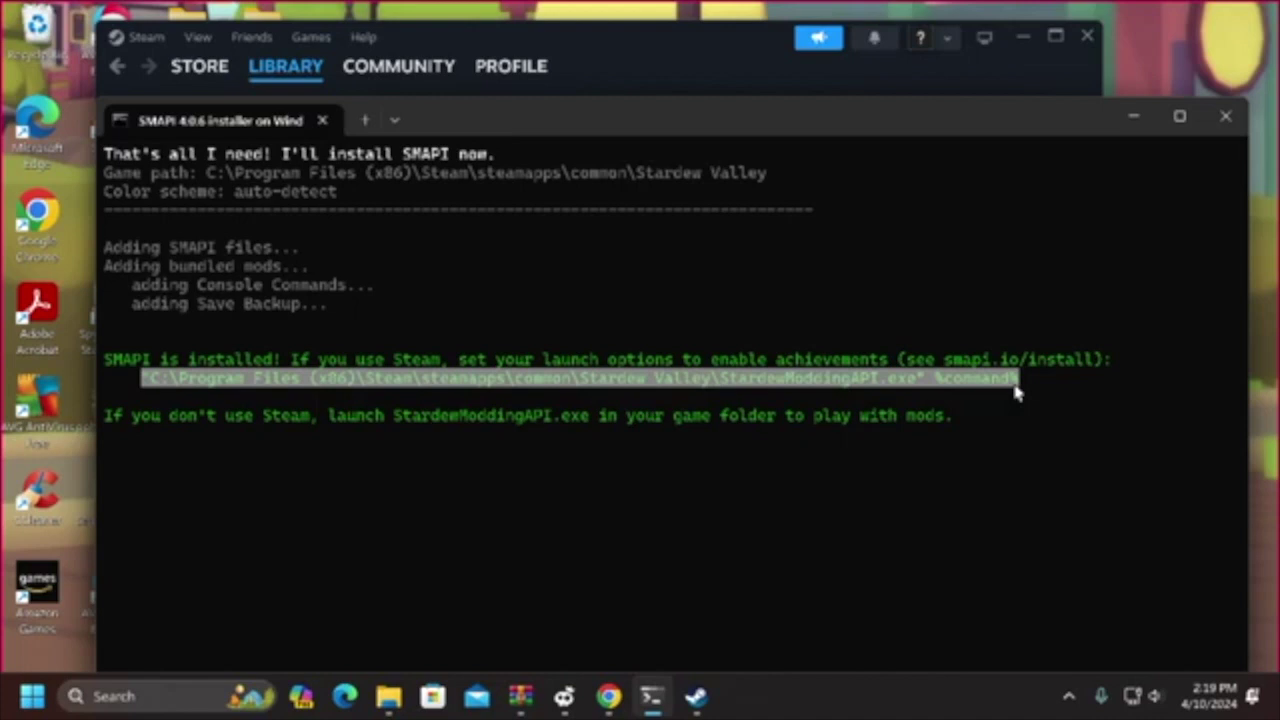
right_click(1016, 393)
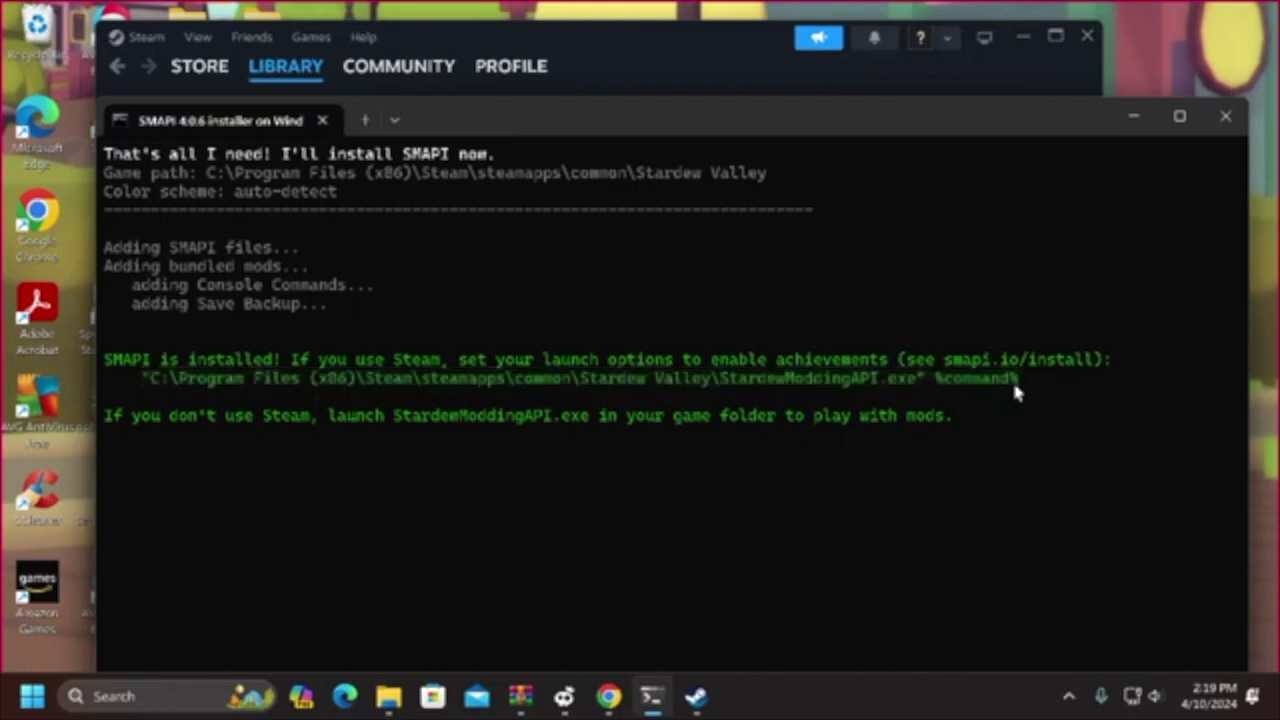
left_click(1134, 119)
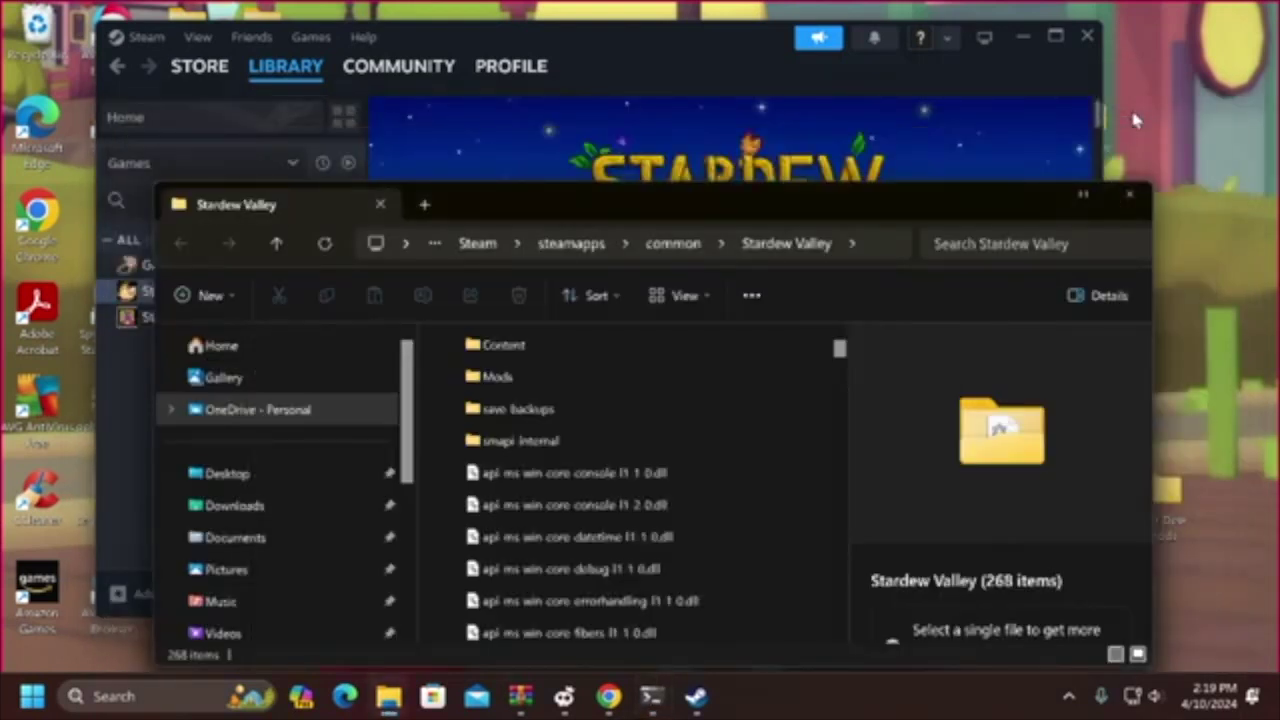
- In Steam, set Stardew Valley's launch options to "C:\Program Files (x86)\Steam\steamapps\common\Stardew Valley\StardewModdingAPI.exe" %command% and close its properties
left_click(1038, 198)
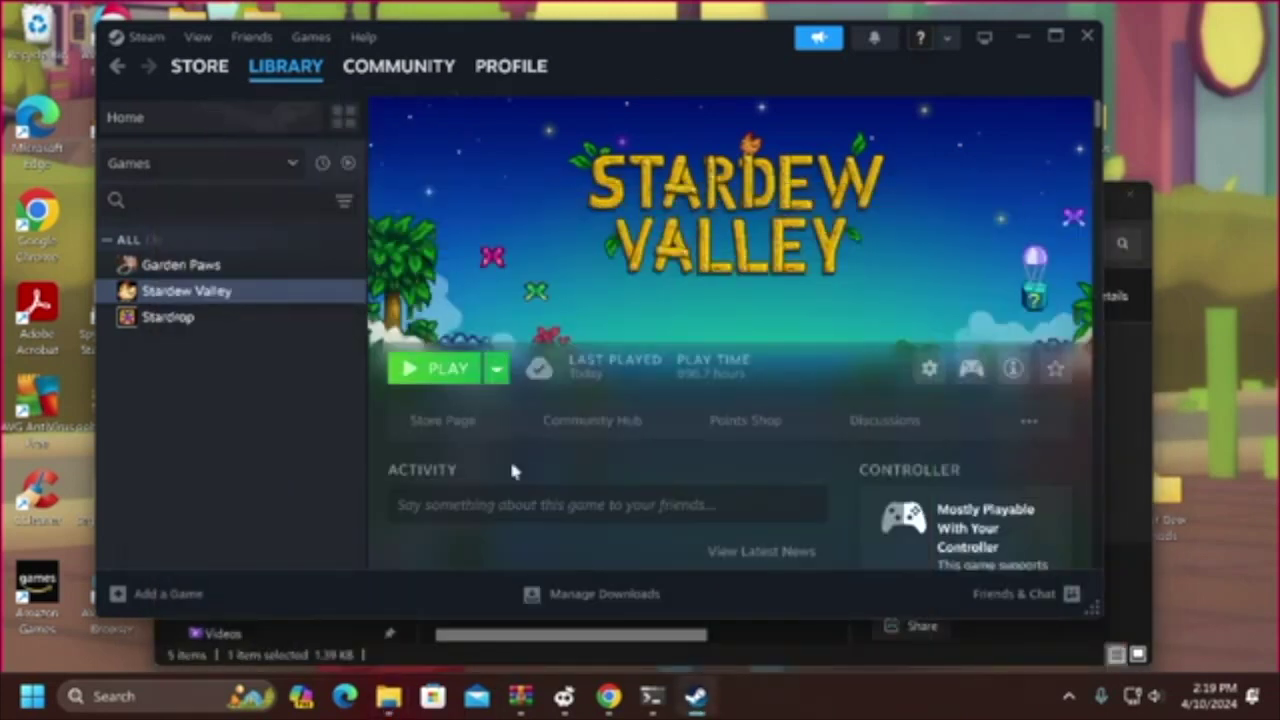
right_click(208, 298)
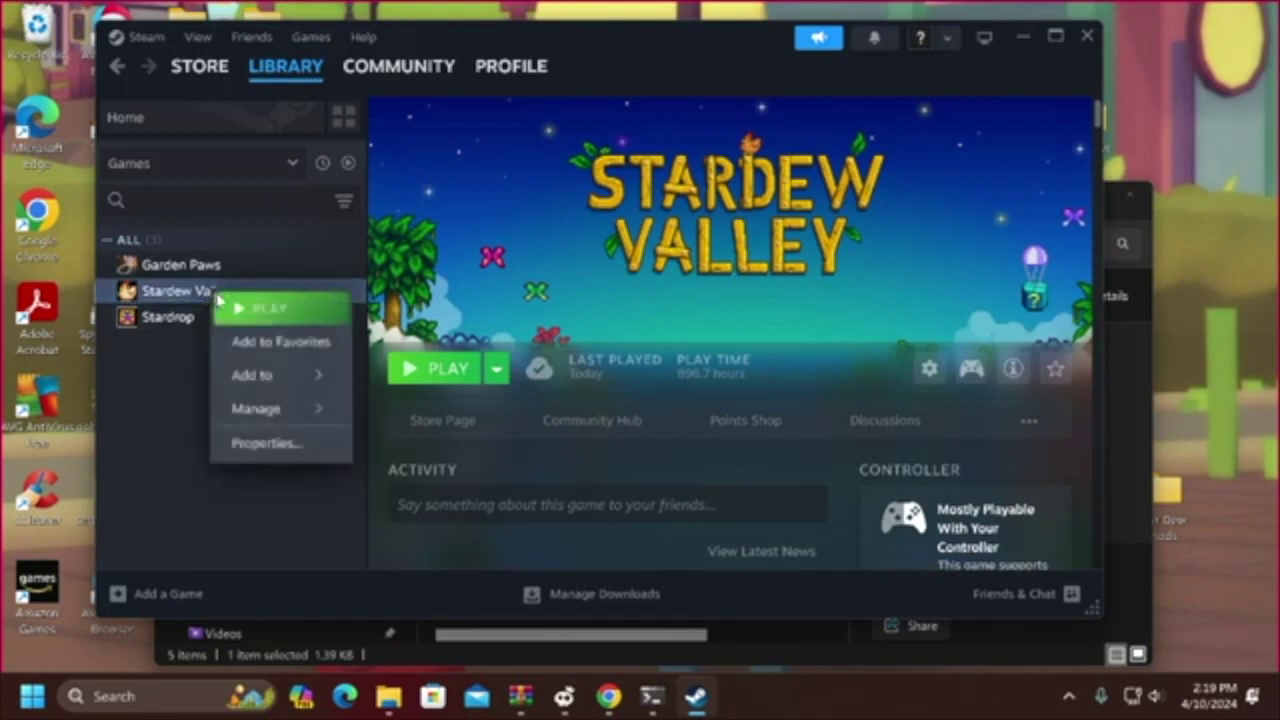
left_click(266, 446)
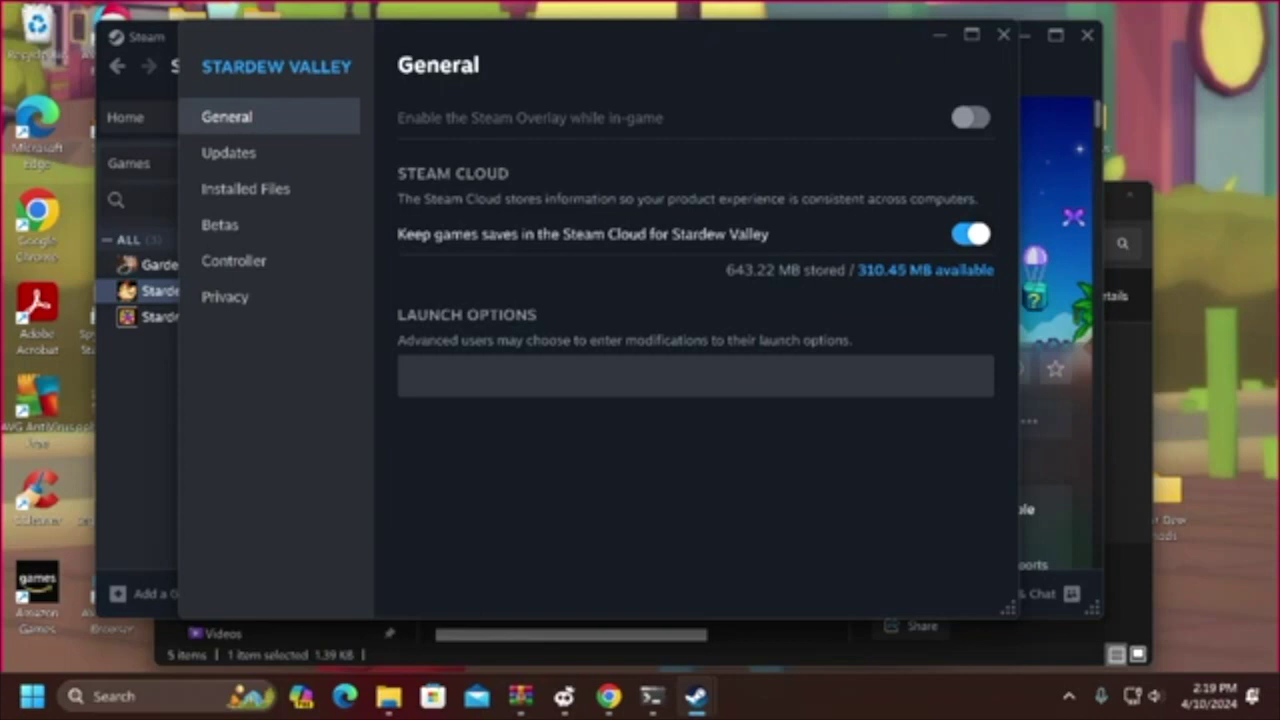
left_click(409, 376)
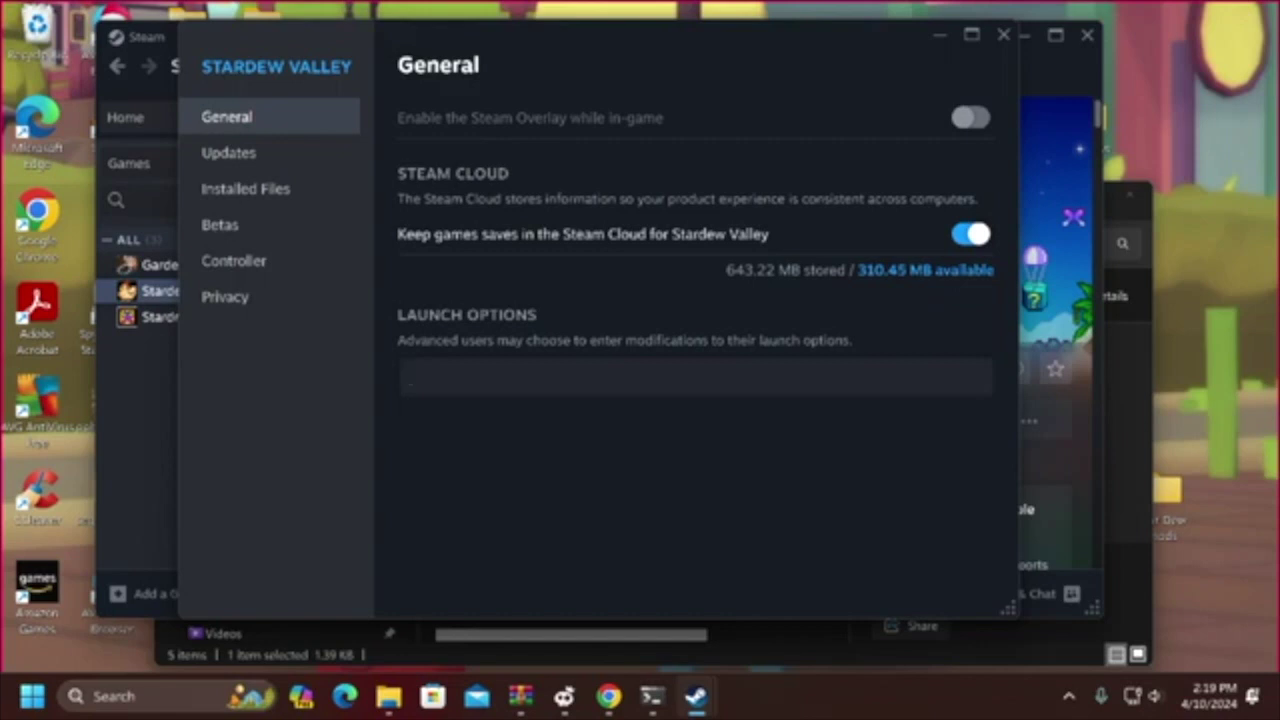
type("(x86)\\Steam\\steamapps\\common\\Stardew Valley\\StardewModdingAPI.exe\" %command%")
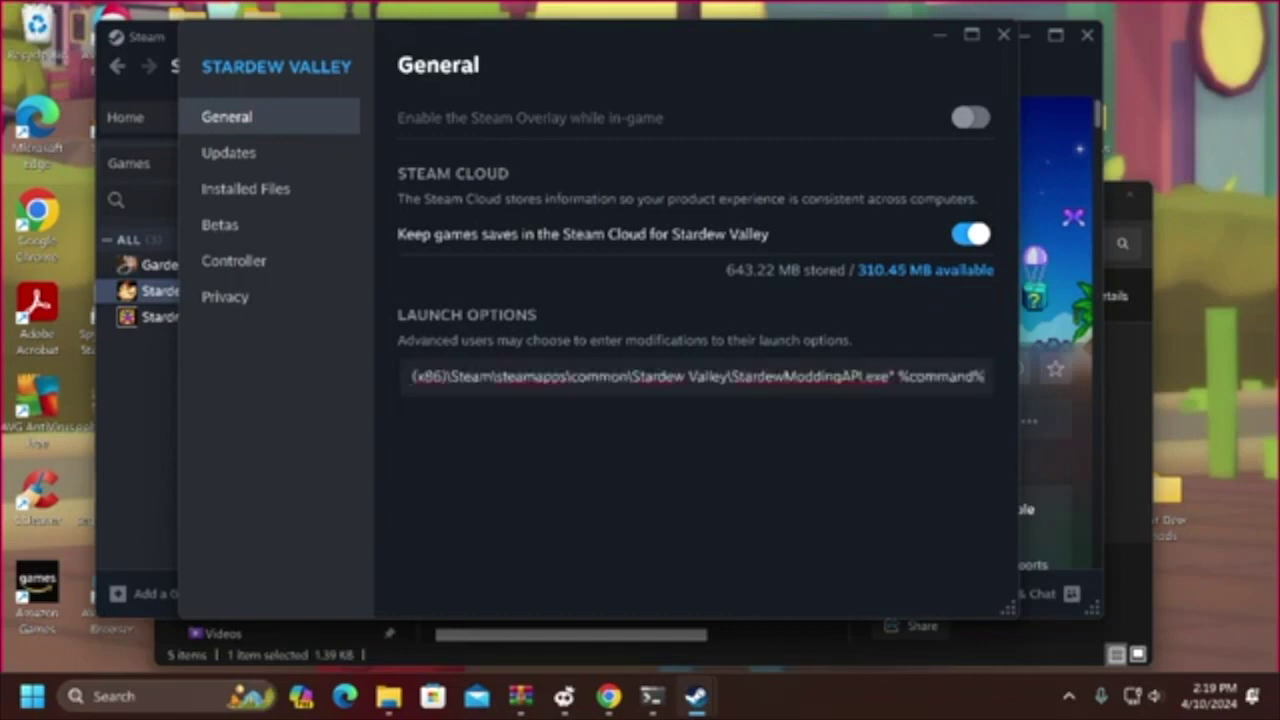
left_click(1002, 44)
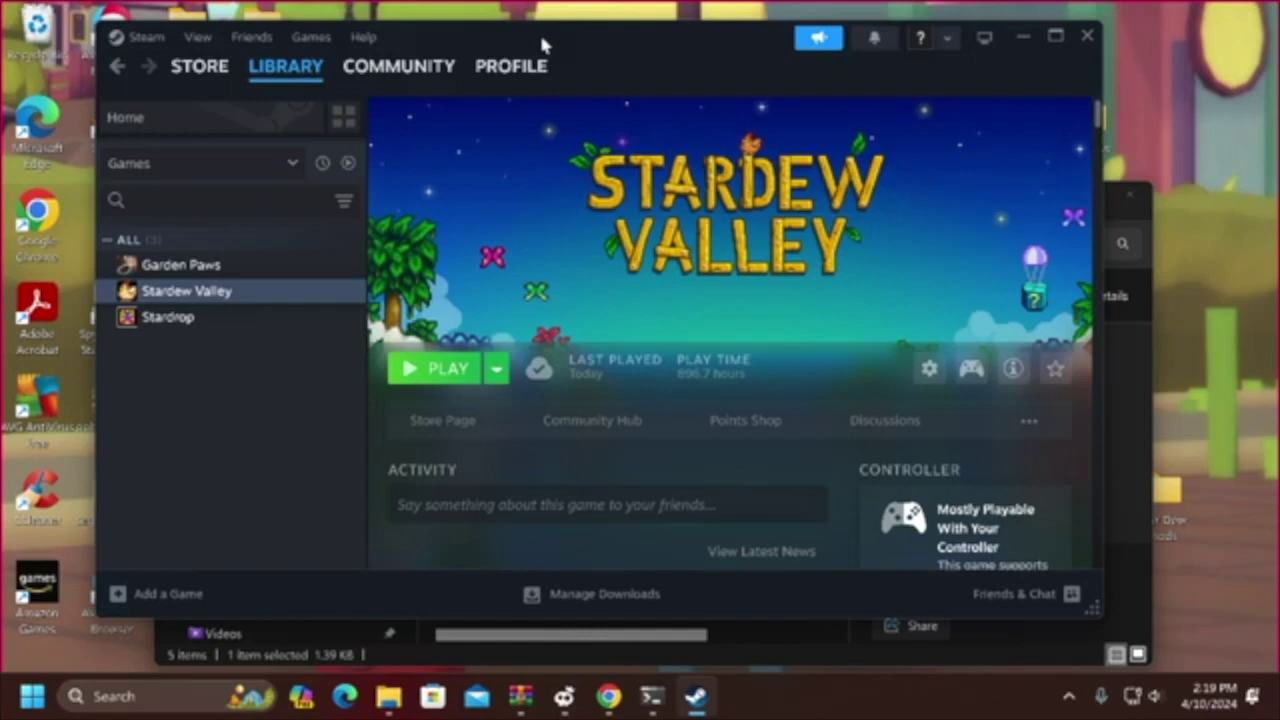
- Launch Stardew Valley through SMAPI from the Steam library
left_click_drag(541, 39, 541, 20)
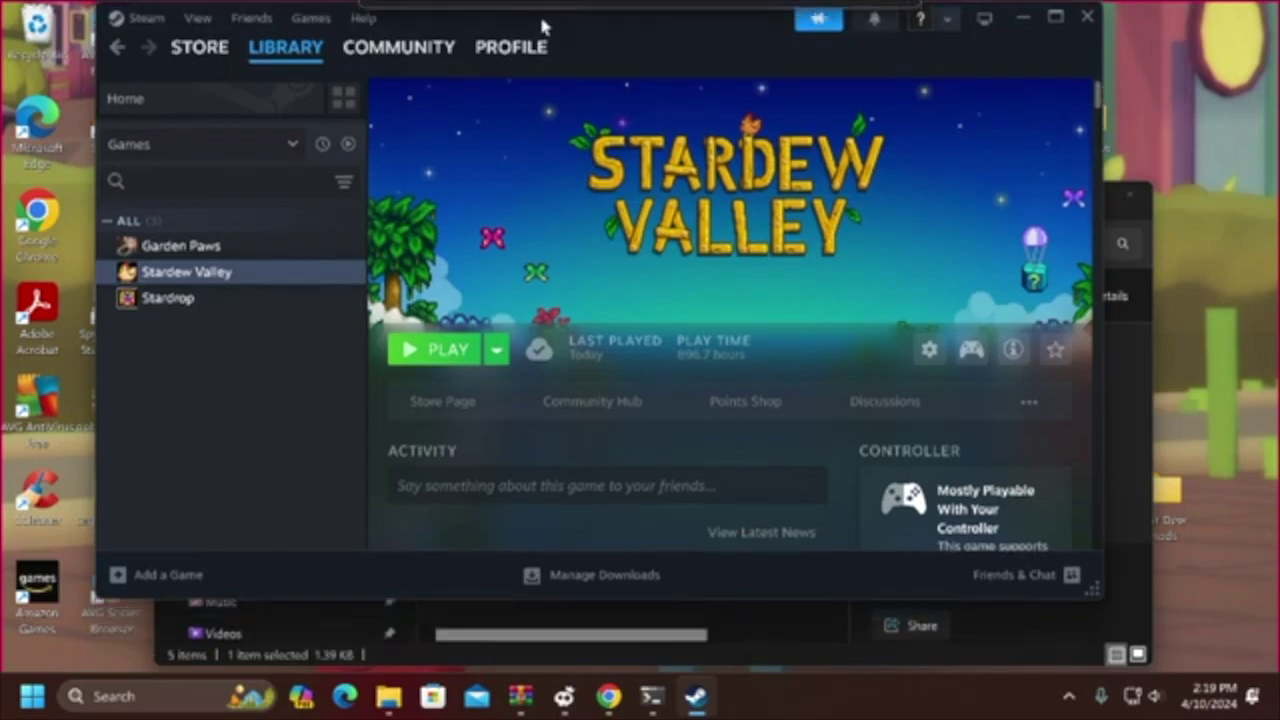
left_click(440, 352)
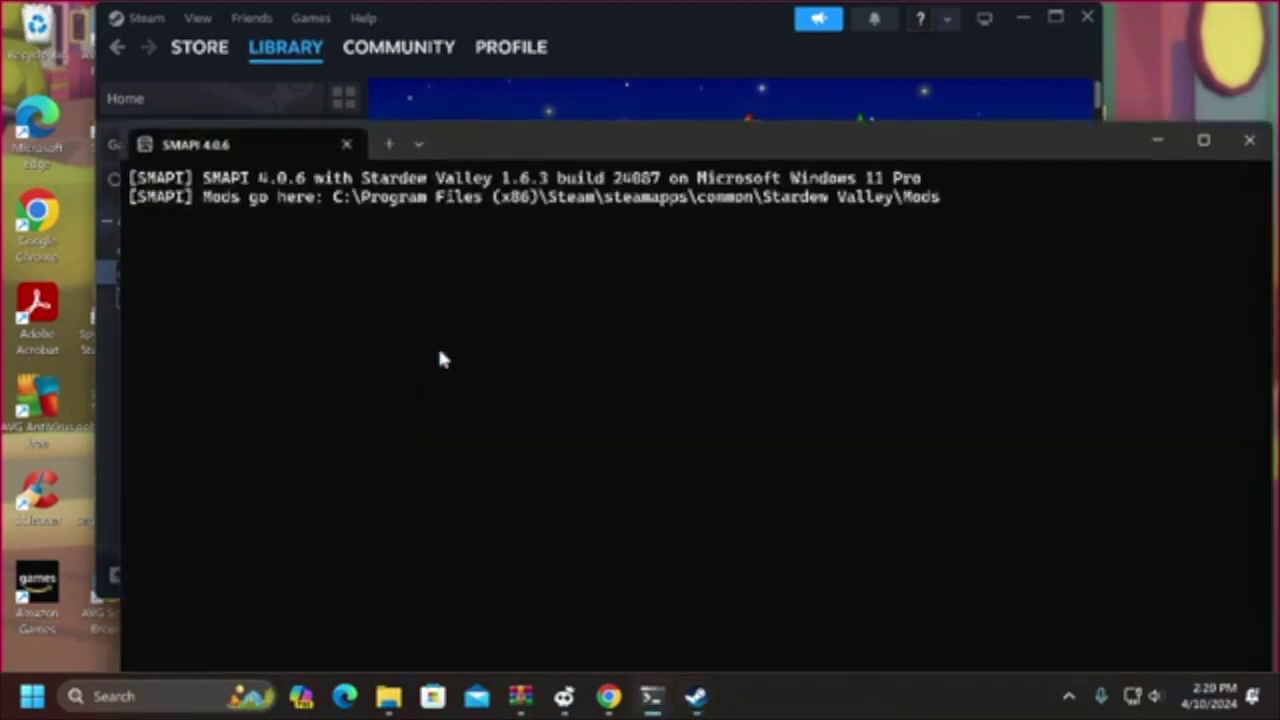
- Open the Mods folder in Stardew Valley's local files from the Steam library, examine the installed mod folders, and close the folder window
left_click_drag(549, 149, 516, 52)
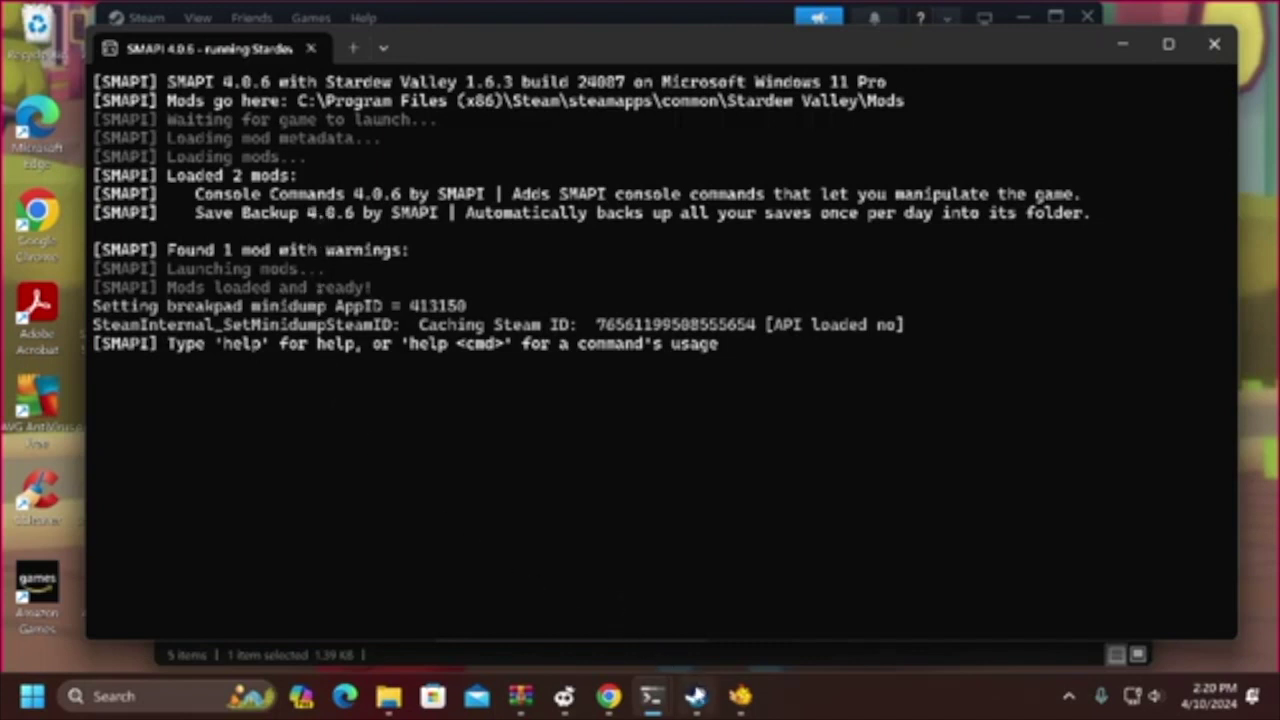
mouse_move(703, 702)
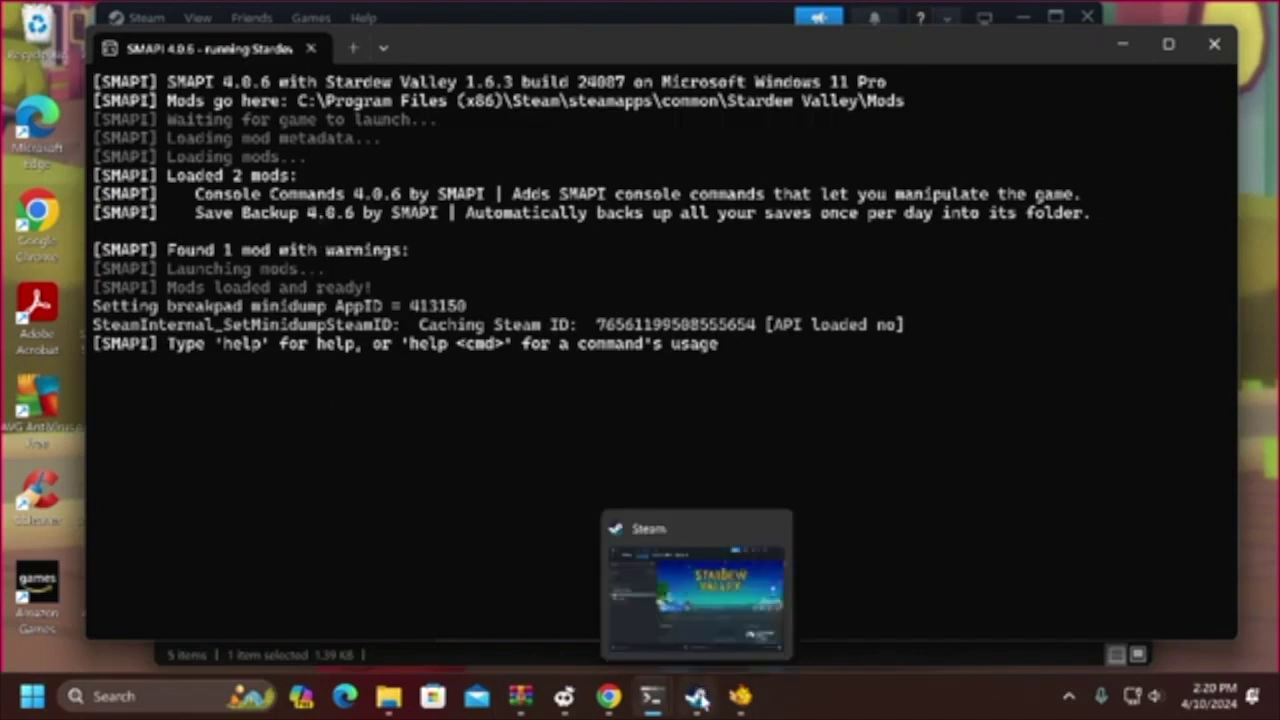
left_click(702, 699)
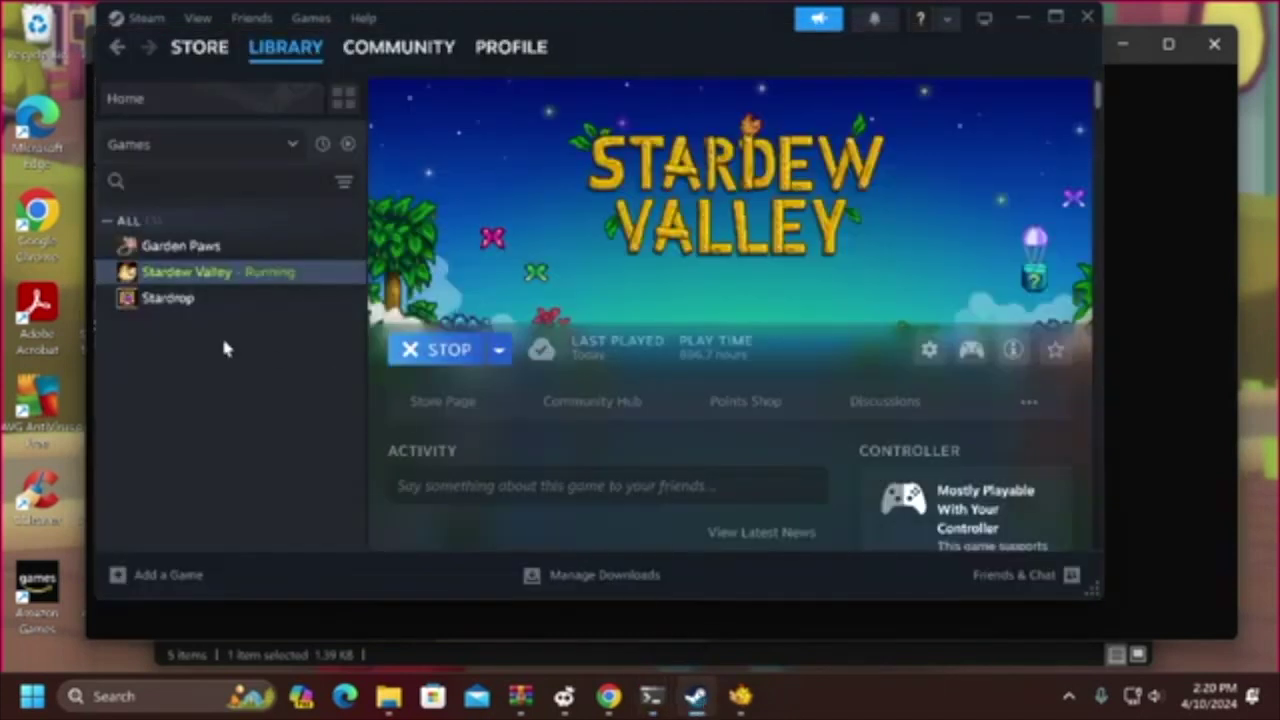
right_click(228, 285)
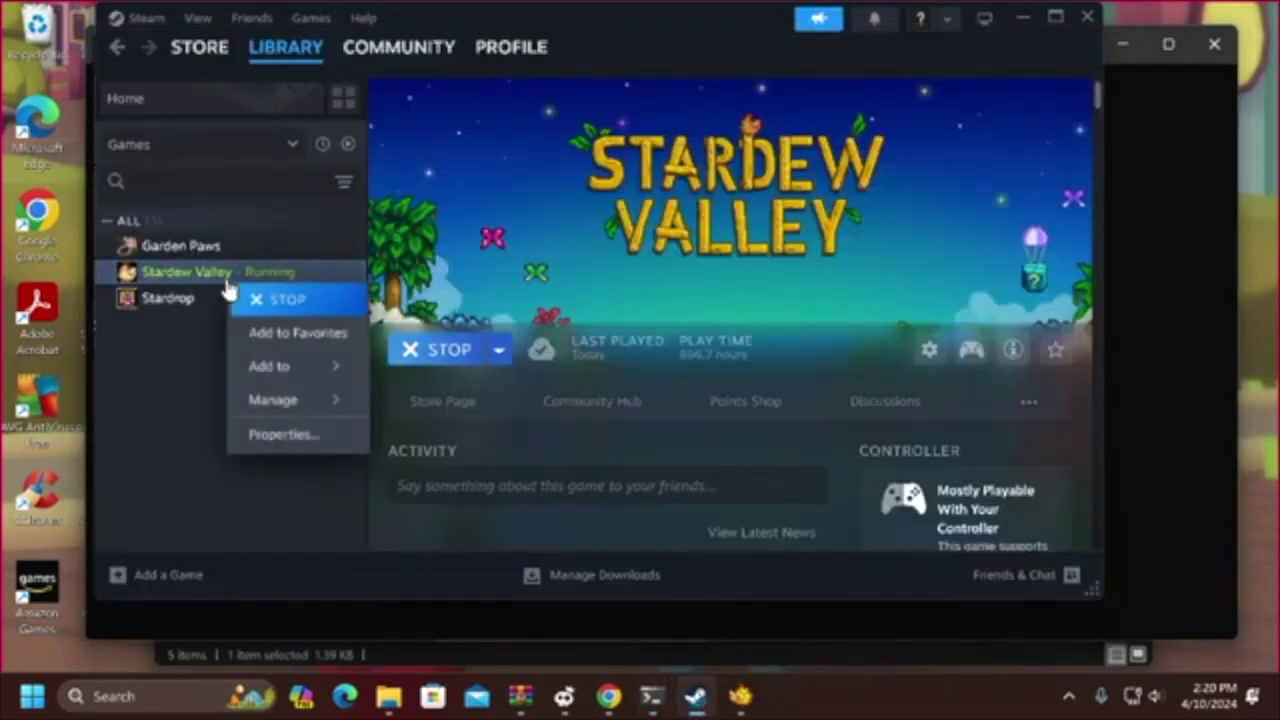
mouse_move(265, 405)
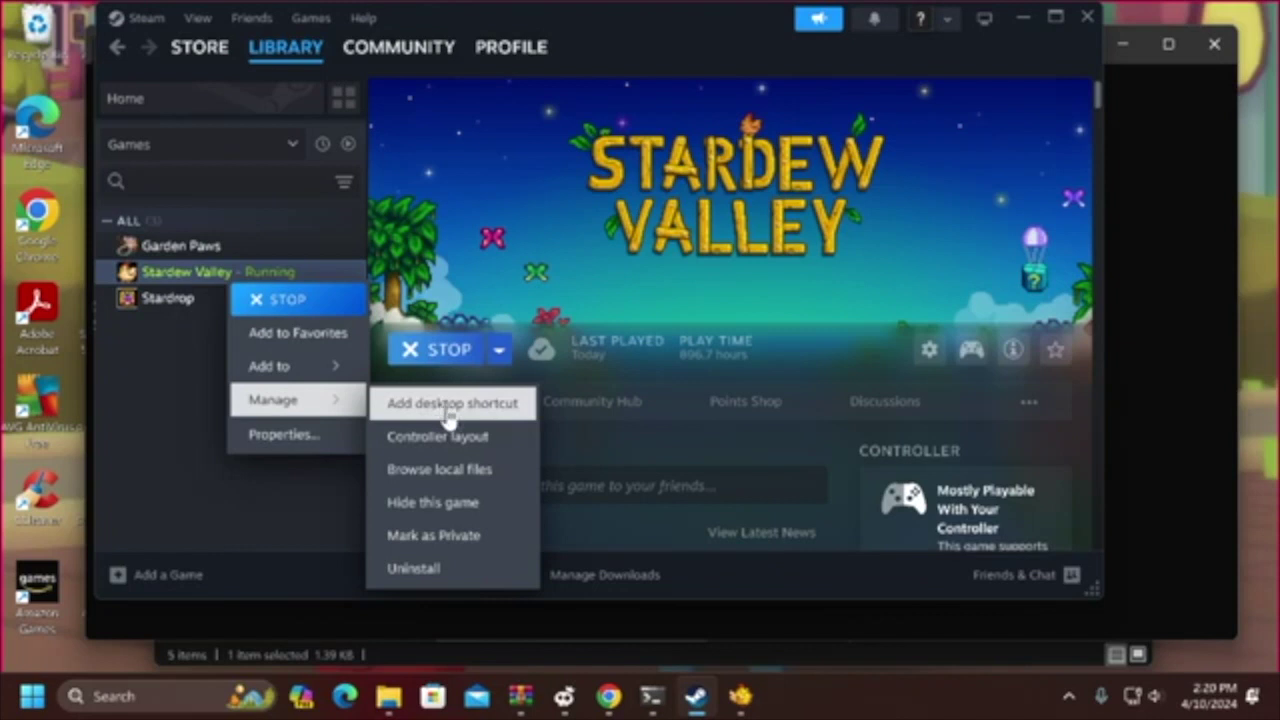
left_click(440, 469)
double_click(481, 380)
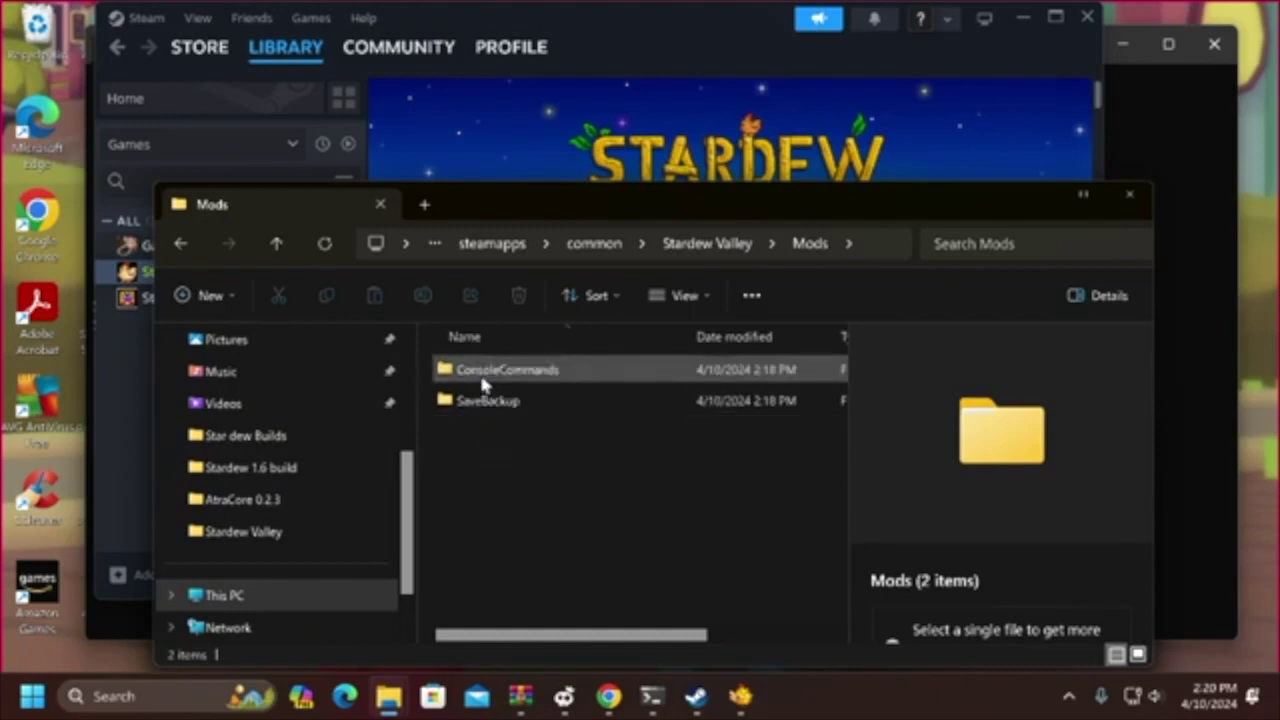
left_click(1134, 203)
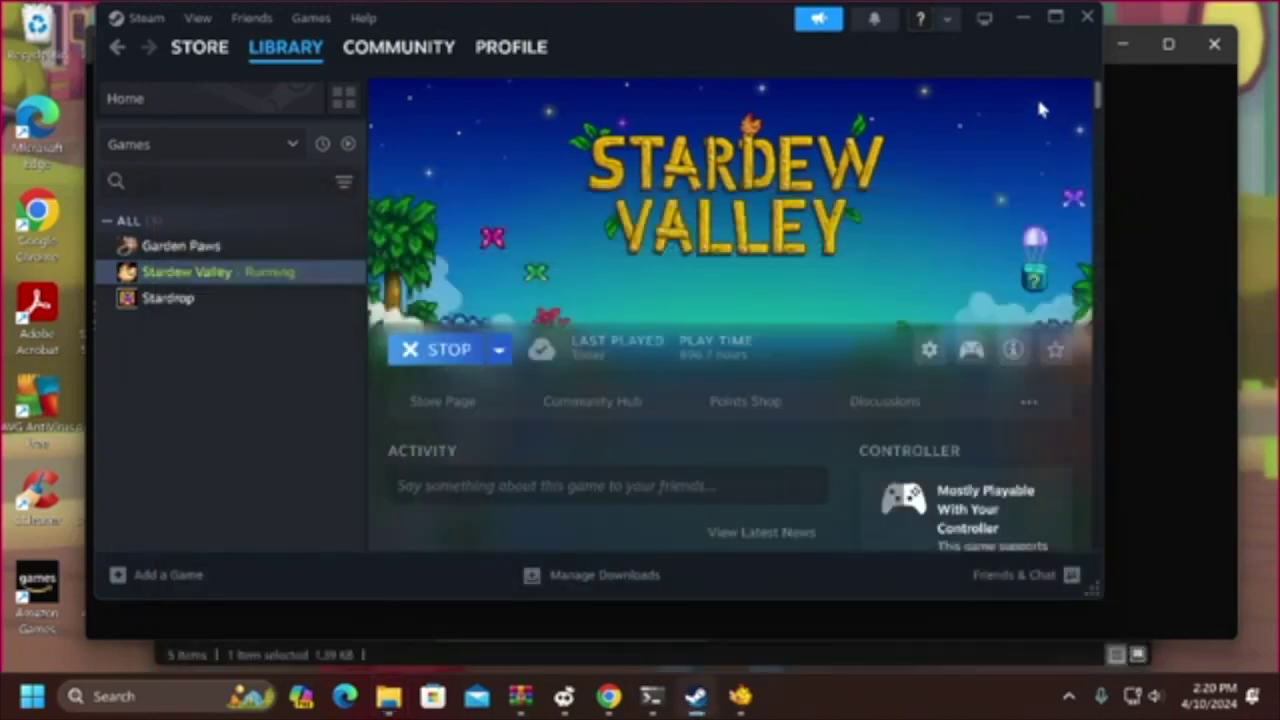
- Minimize Steam, switch to the running Stardew Valley game, and exit it from the title screen
left_click(1022, 17)
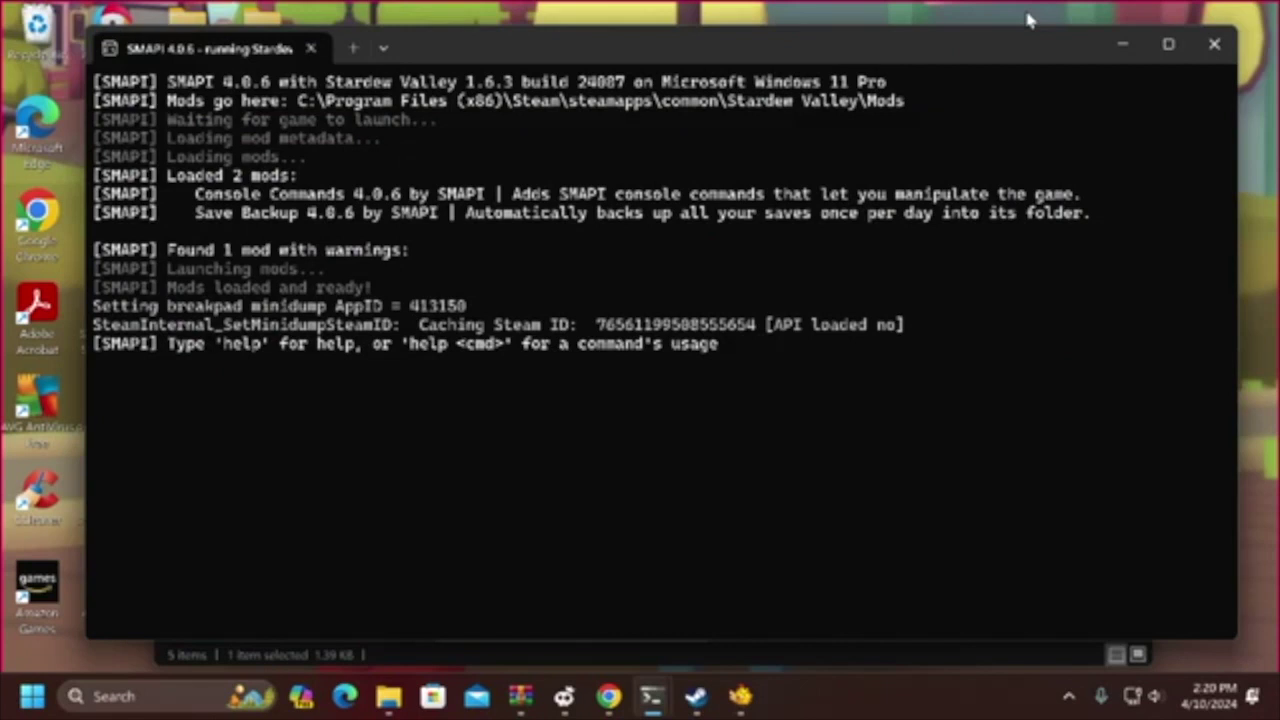
mouse_move(740, 696)
left_click(740, 696)
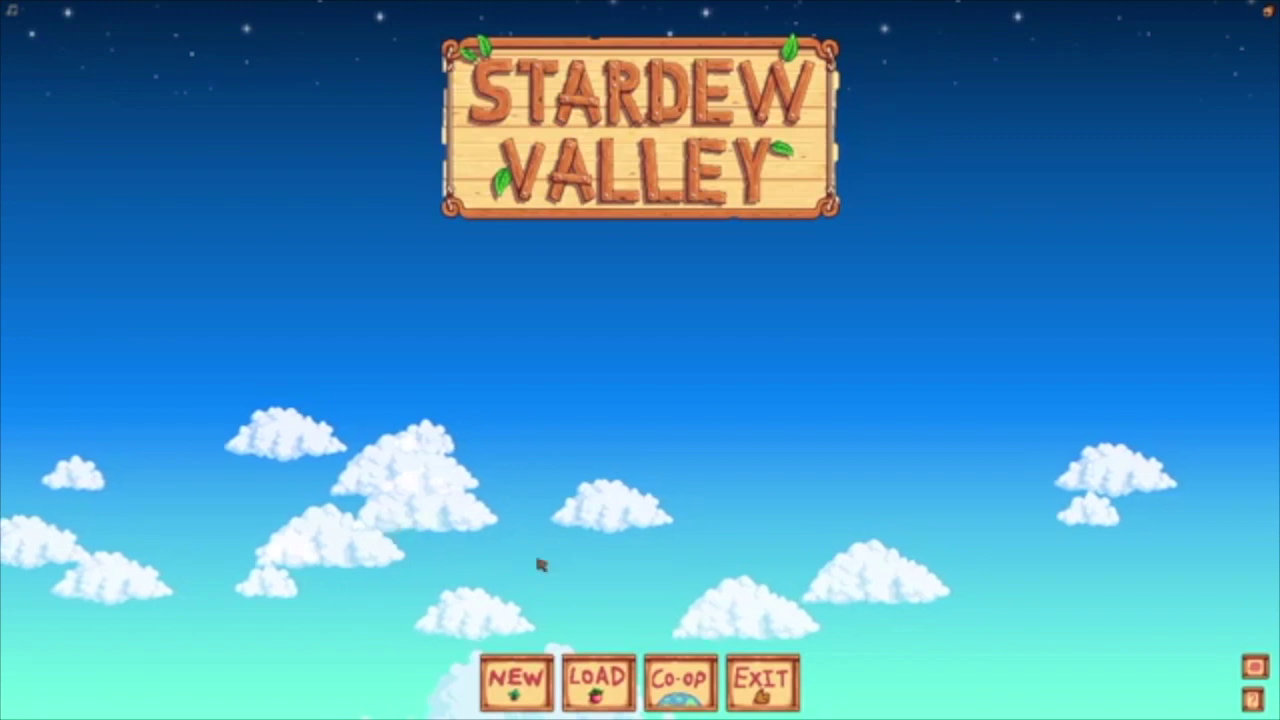
left_click(773, 668)
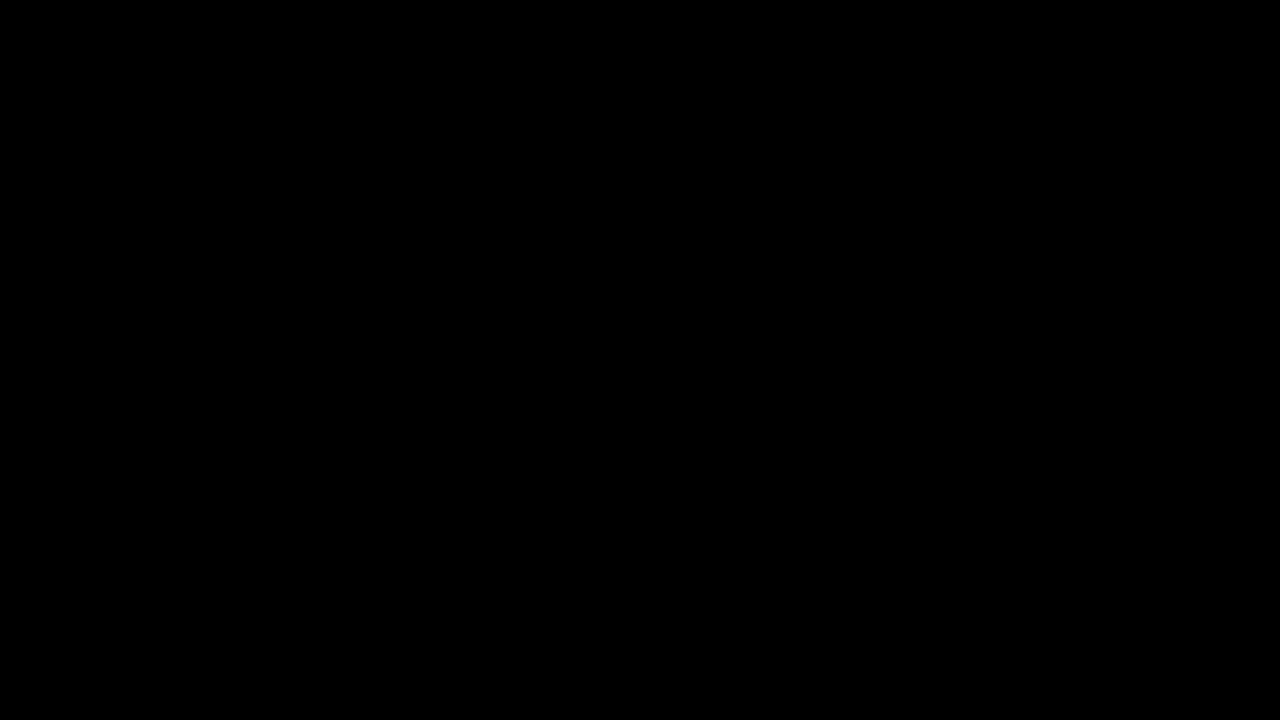